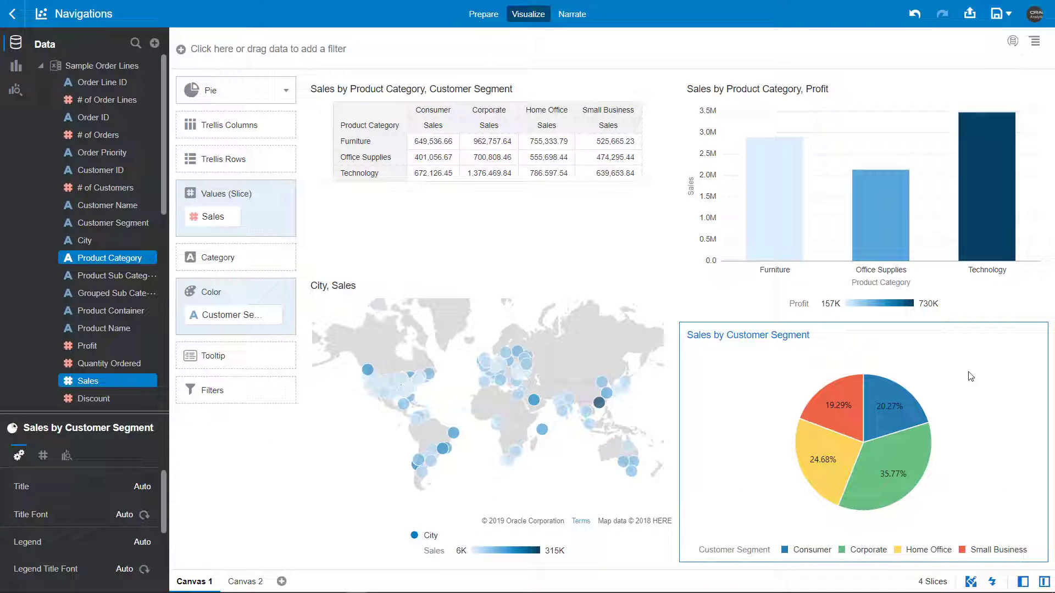
- Add a new project data action named 'Nav to Target'
mouse_move(970, 376)
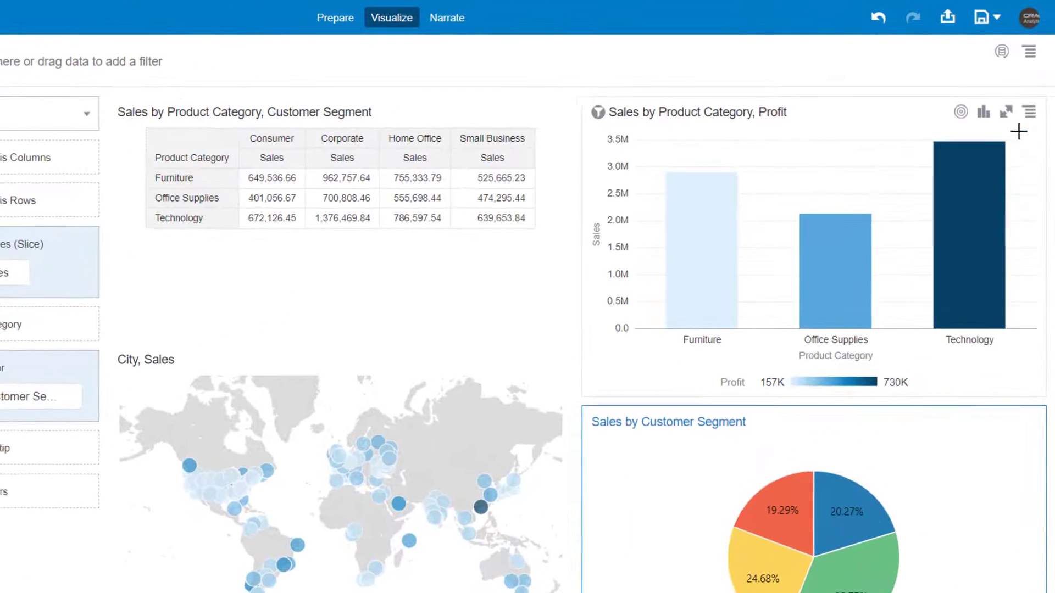
click(1030, 52)
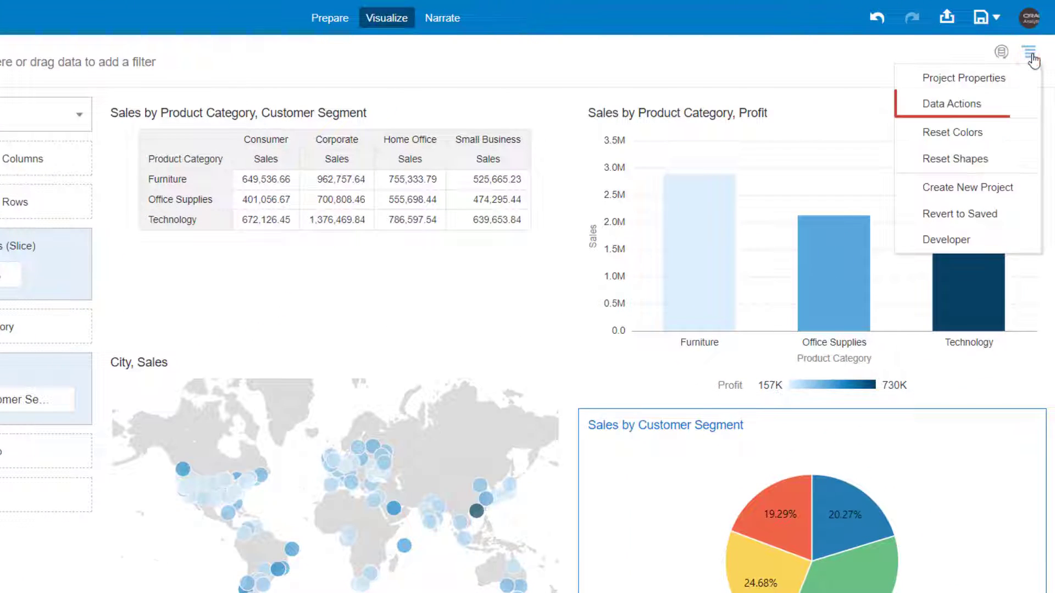
click(962, 104)
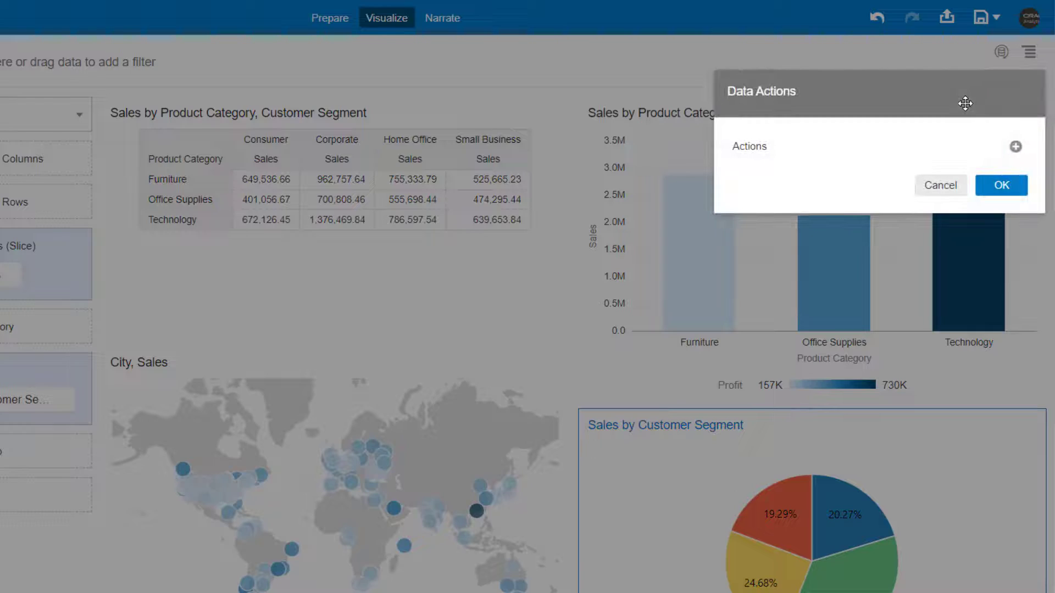
click(1015, 147)
drag(911, 217, 803, 189)
text(Nav to targ)
key(BackSpace)
key(BackSpace)
key(BackSpace)
key(BackSpace)
text(Target)
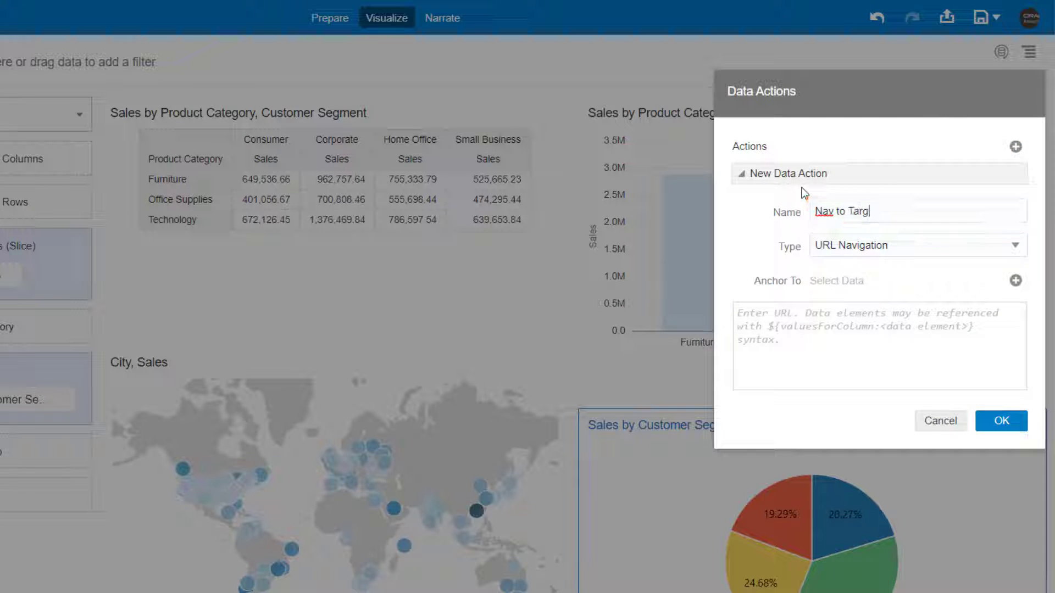
- Make the action an Analytics Link to Canvas 2 and save it
click(1015, 245)
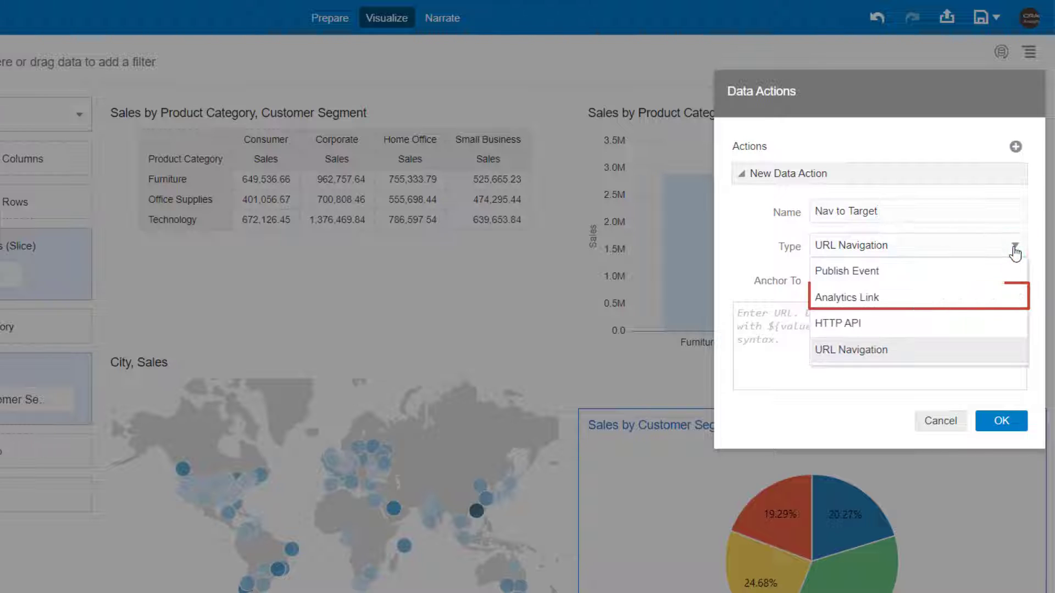
click(866, 300)
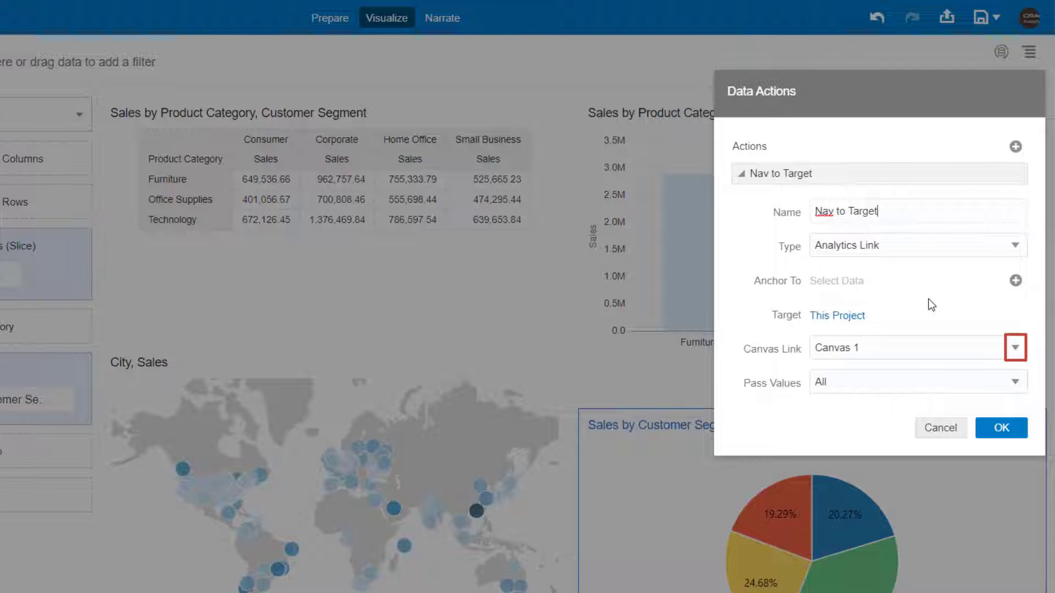
click(1014, 347)
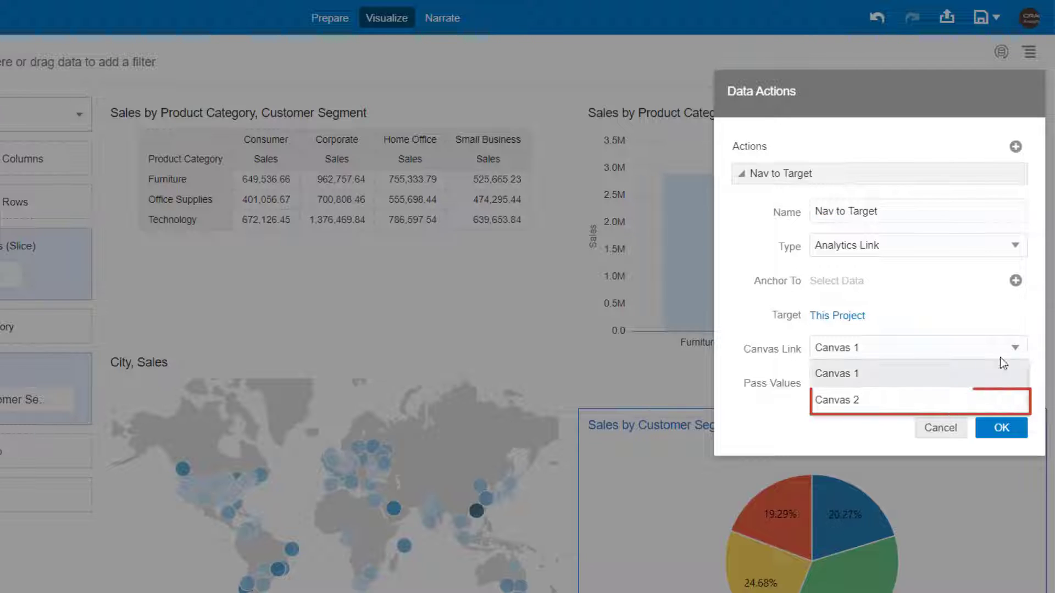
click(925, 403)
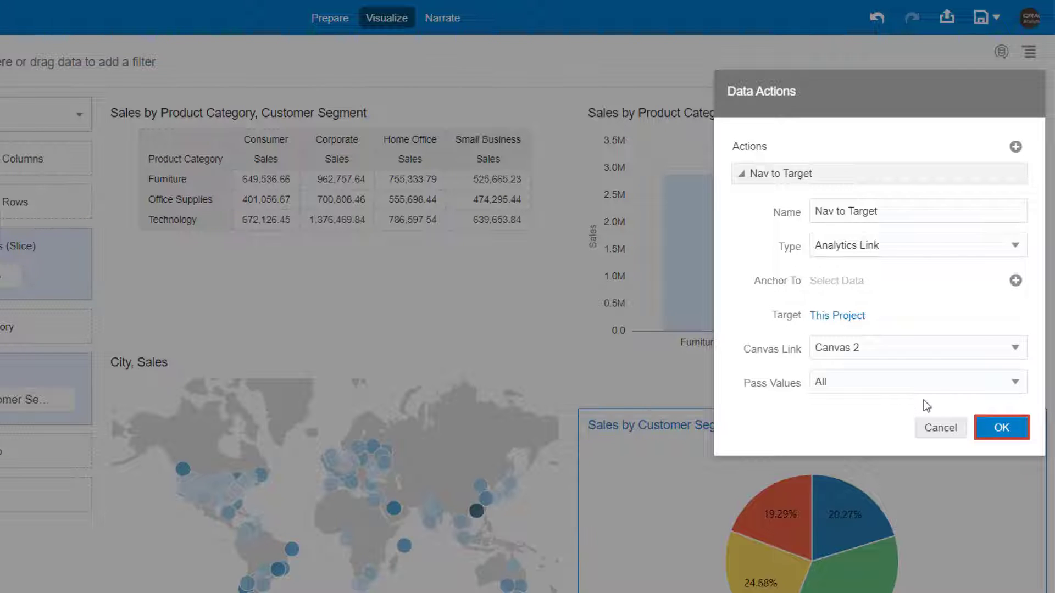
click(1008, 439)
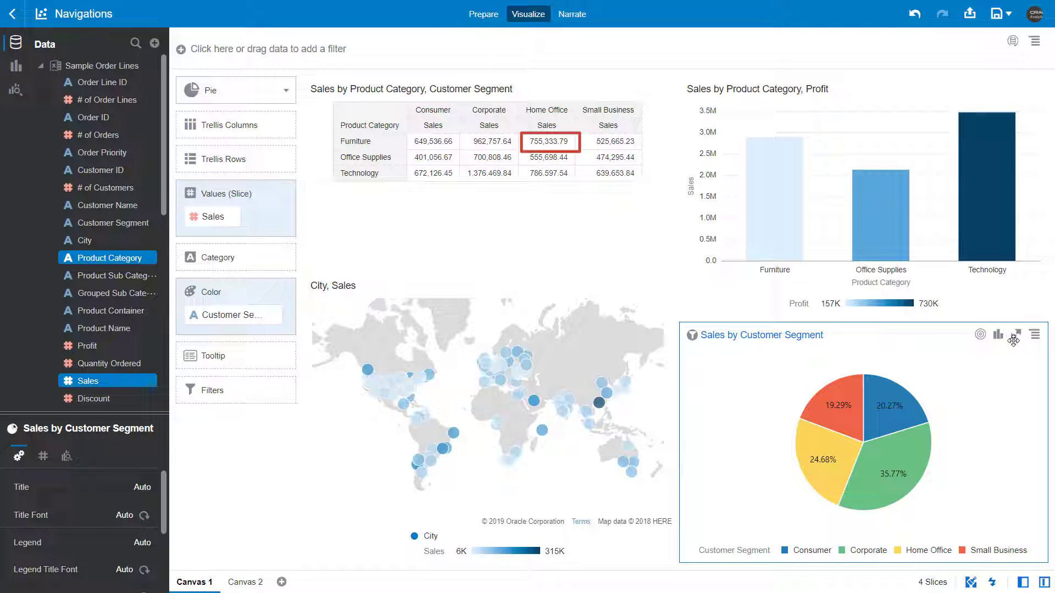
- Run Nav to Target from the Furniture / Home Office cell (755,333.79) to open filtered Canvas 2
right_click(564, 144)
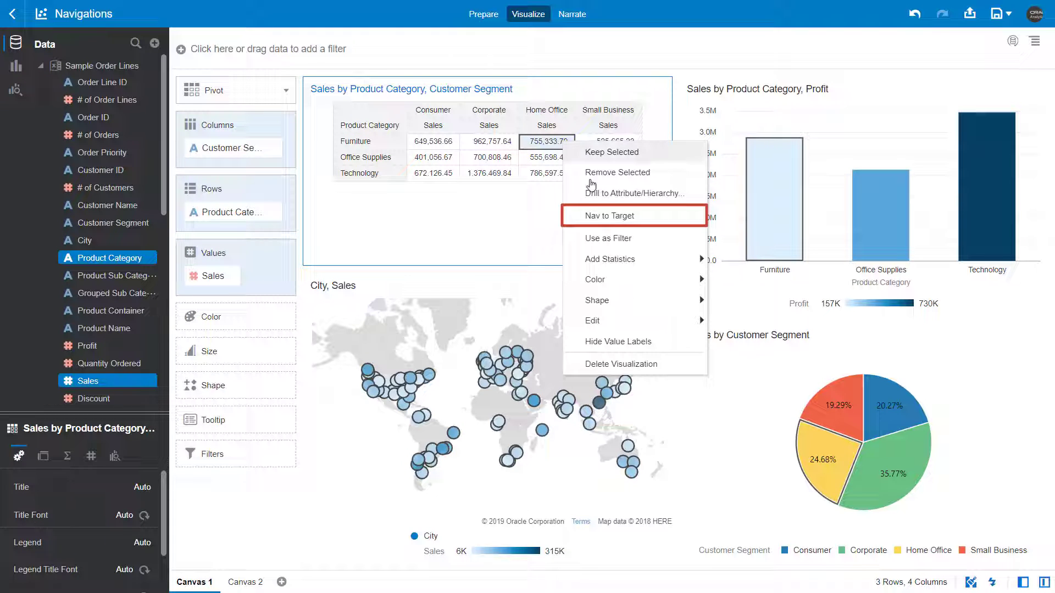
click(606, 215)
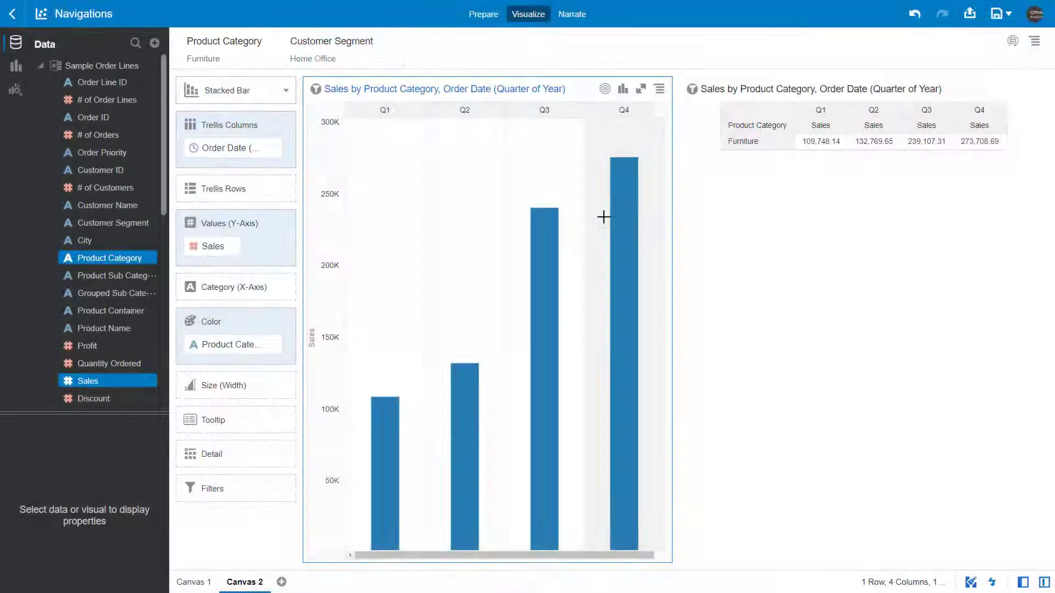
- Return to Canvas 1, run Nav to Target from the Furniture bar, then undo back
click(914, 17)
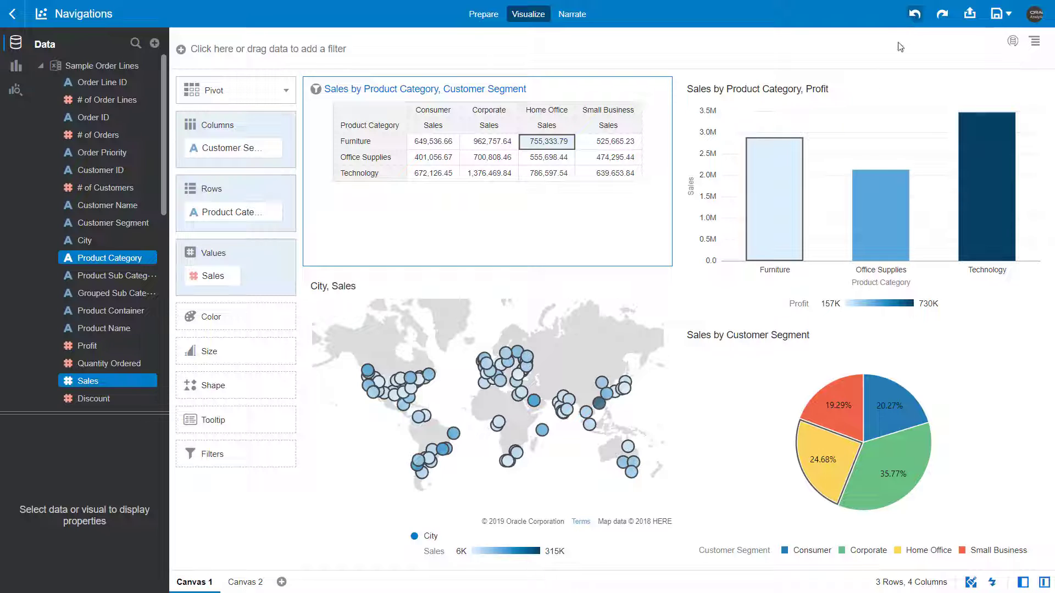
right_click(768, 192)
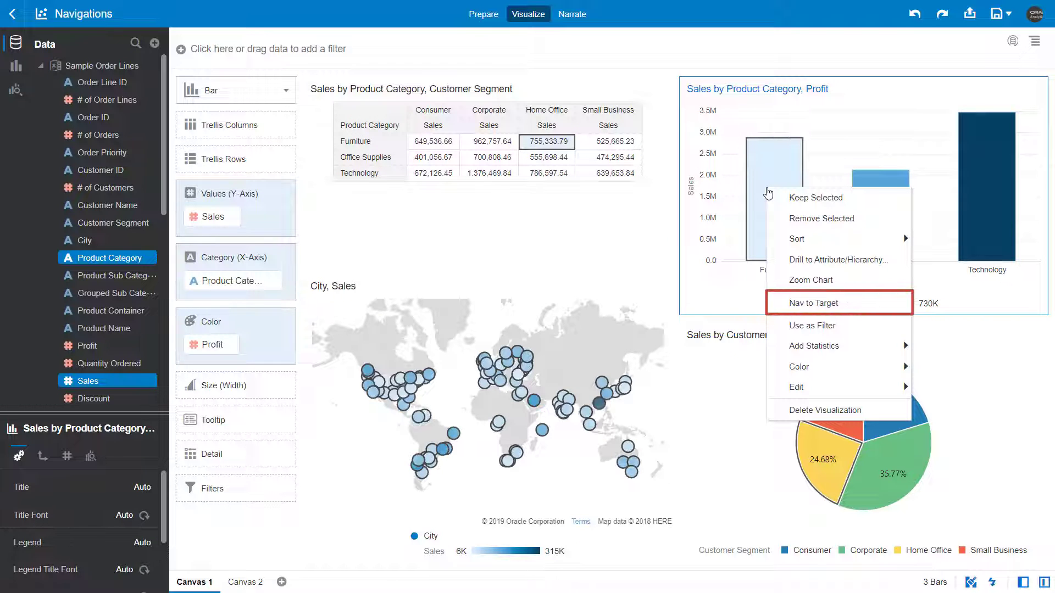
click(797, 304)
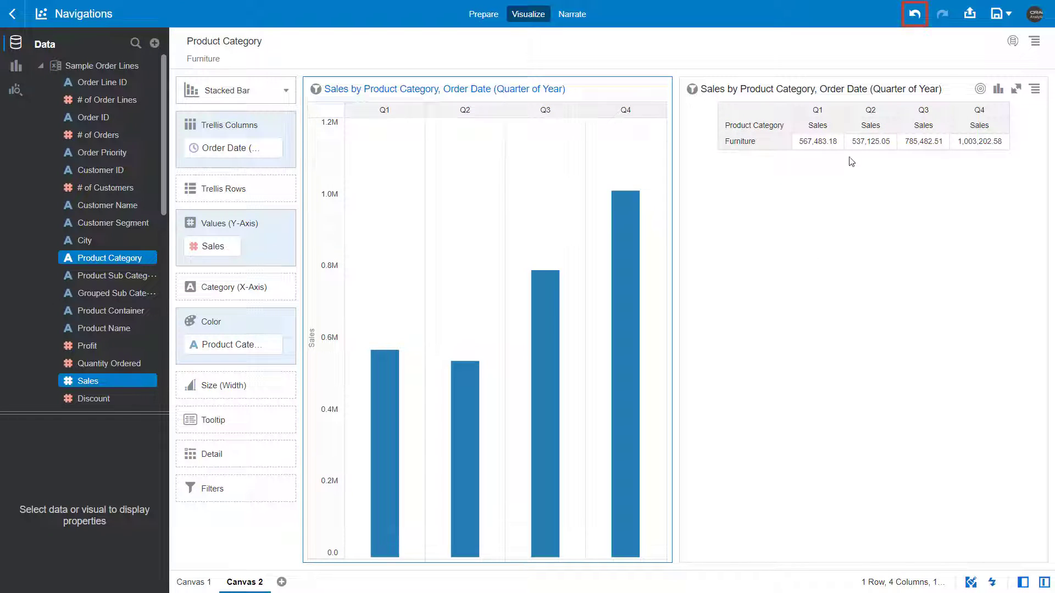
click(915, 15)
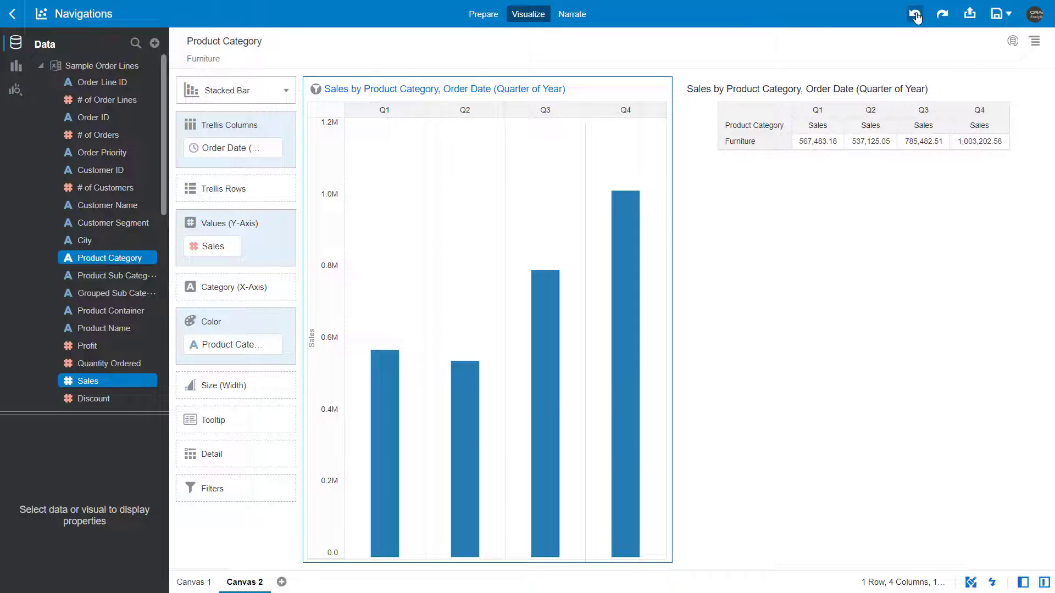
click(915, 16)
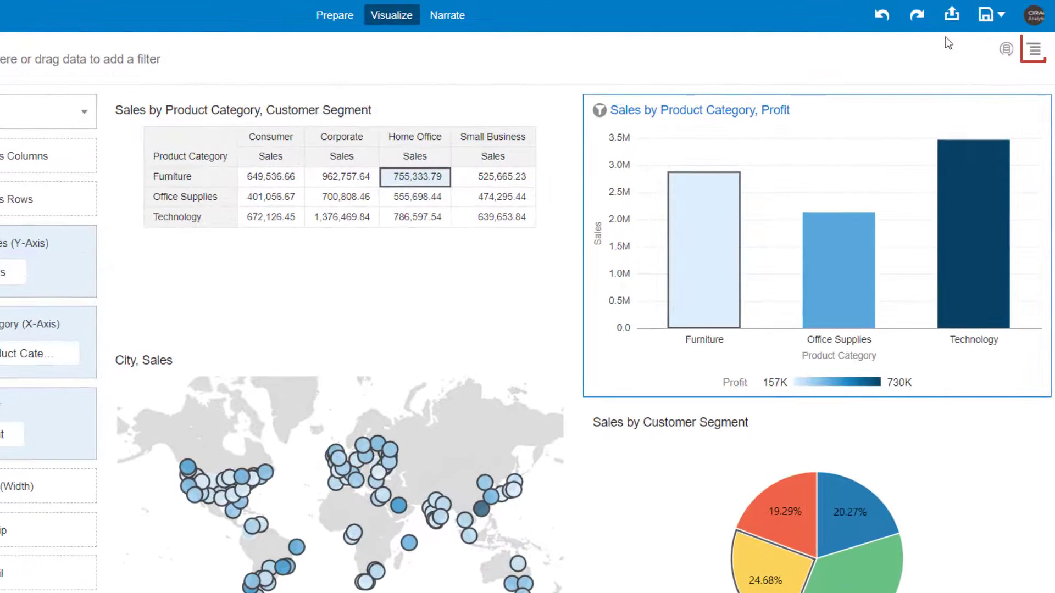
- Anchor the Nav to Target action to Product Category and save it
click(1031, 53)
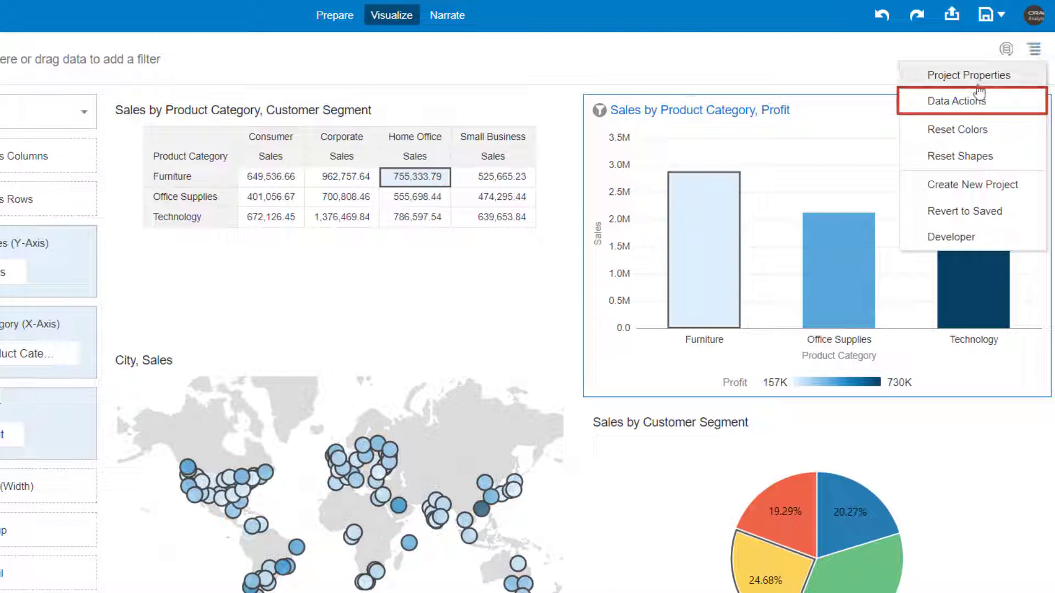
click(967, 103)
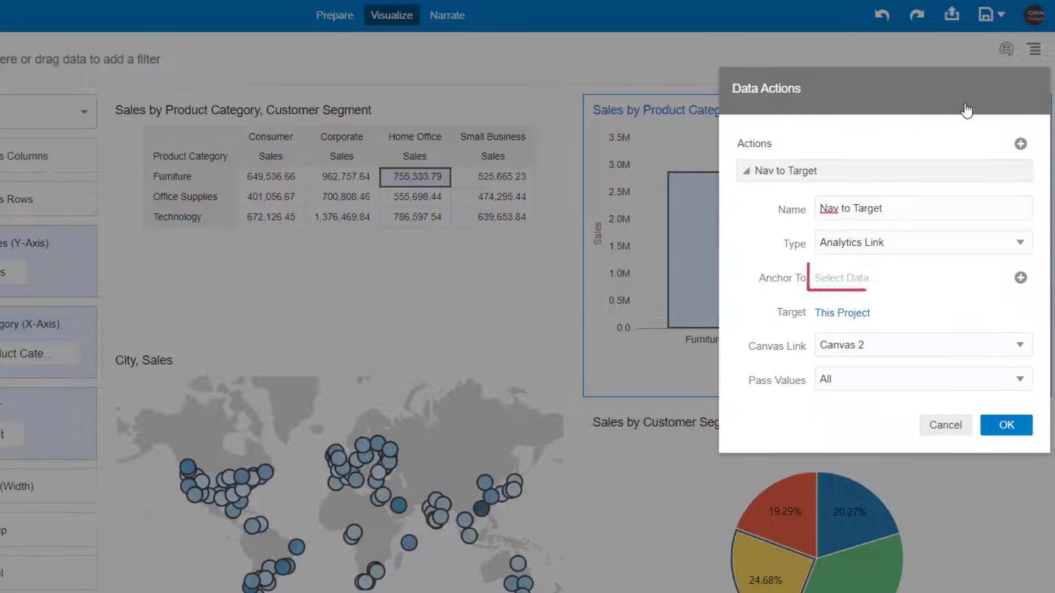
click(853, 280)
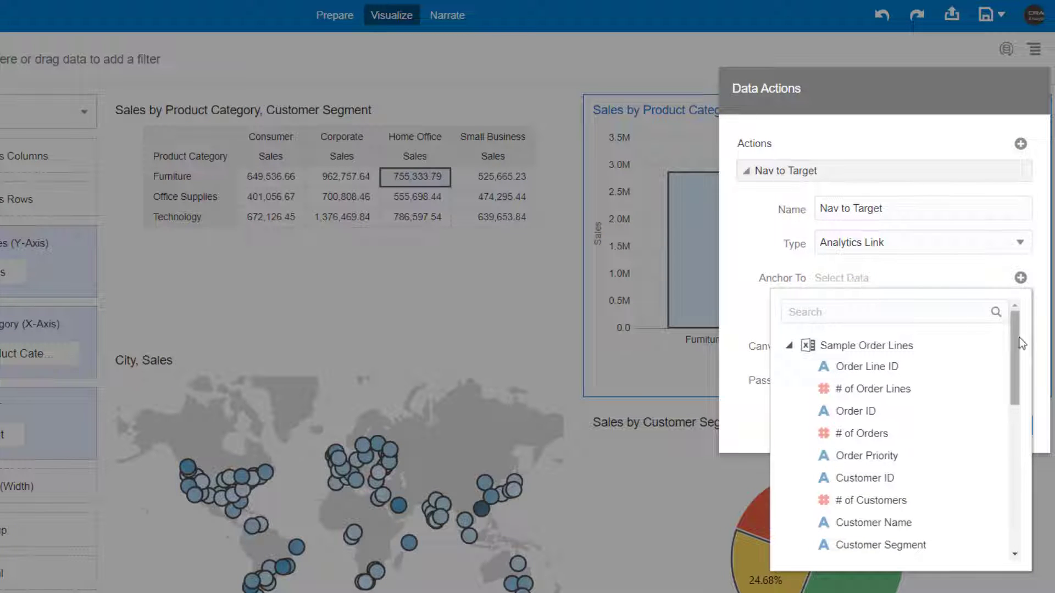
drag(1017, 337, 1009, 402)
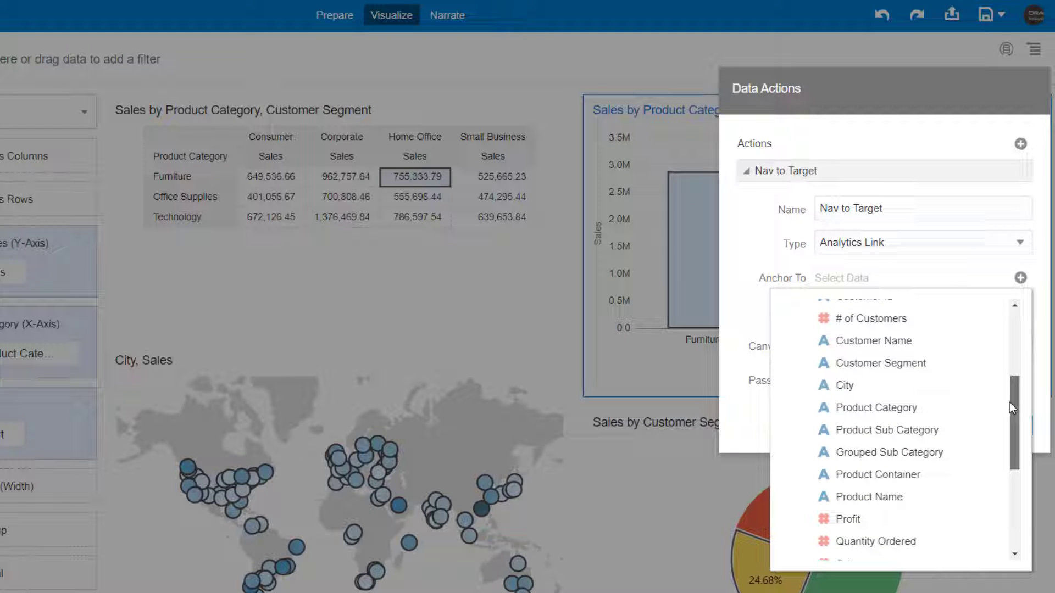
click(867, 409)
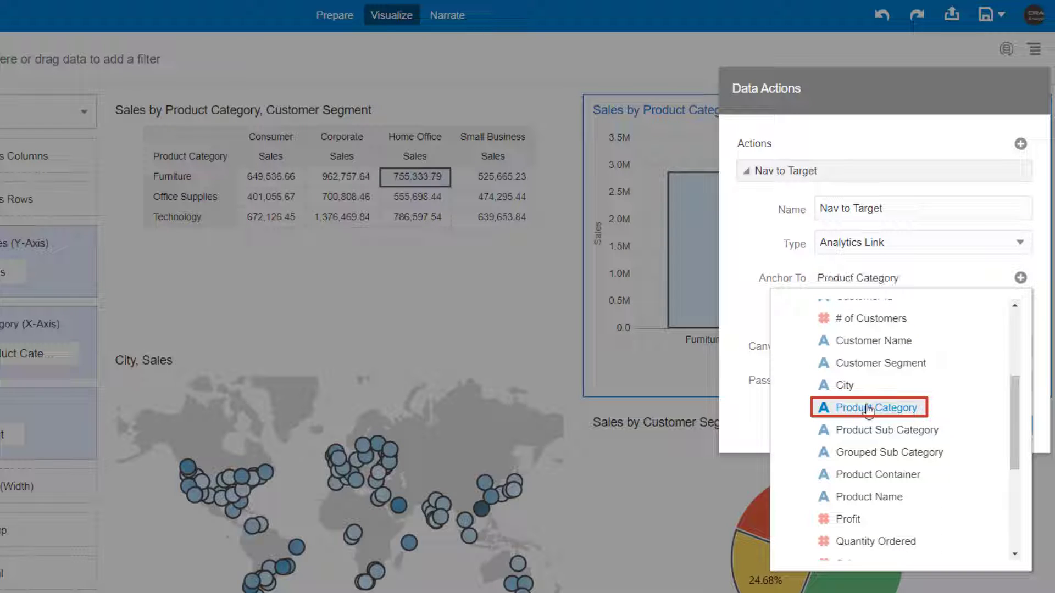
click(737, 311)
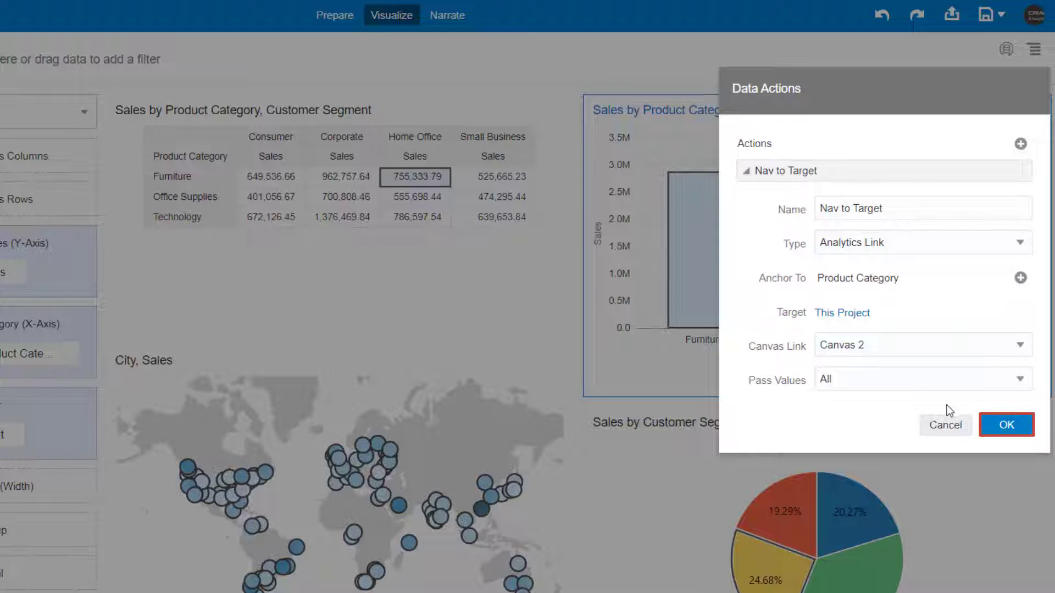
click(1006, 425)
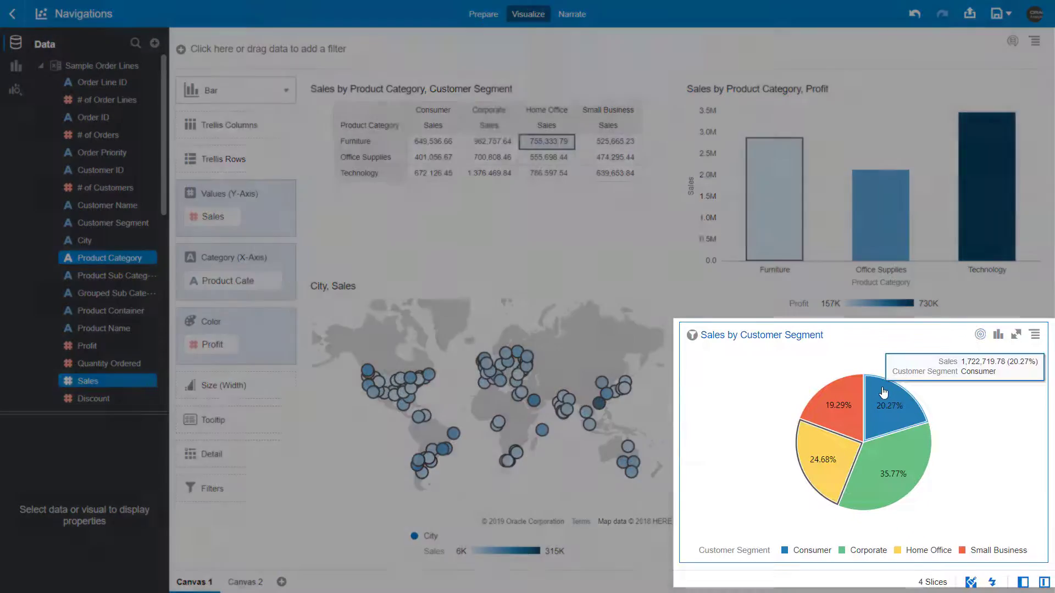
- Confirm the Consumer pie slice lacks Nav to Target while the Furniture bar offers it
right_click(883, 392)
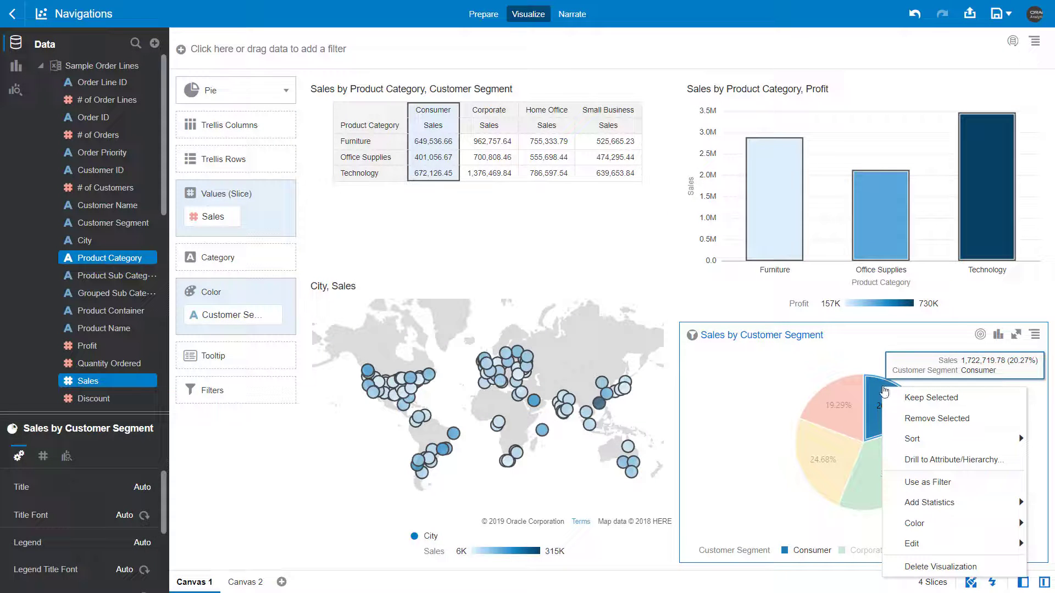
click(778, 217)
right_click(777, 211)
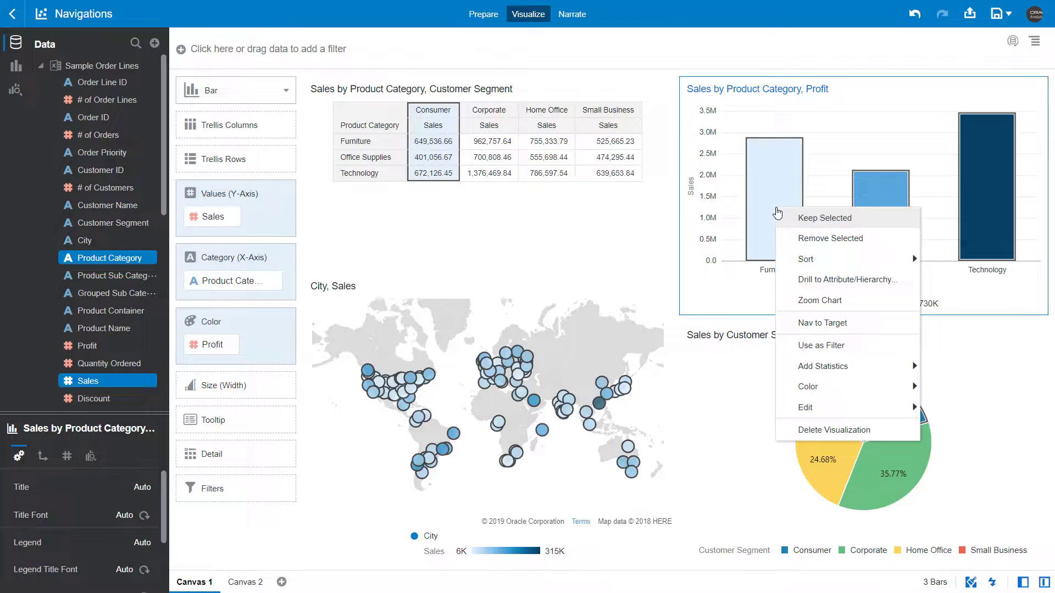
mouse_move(779, 209)
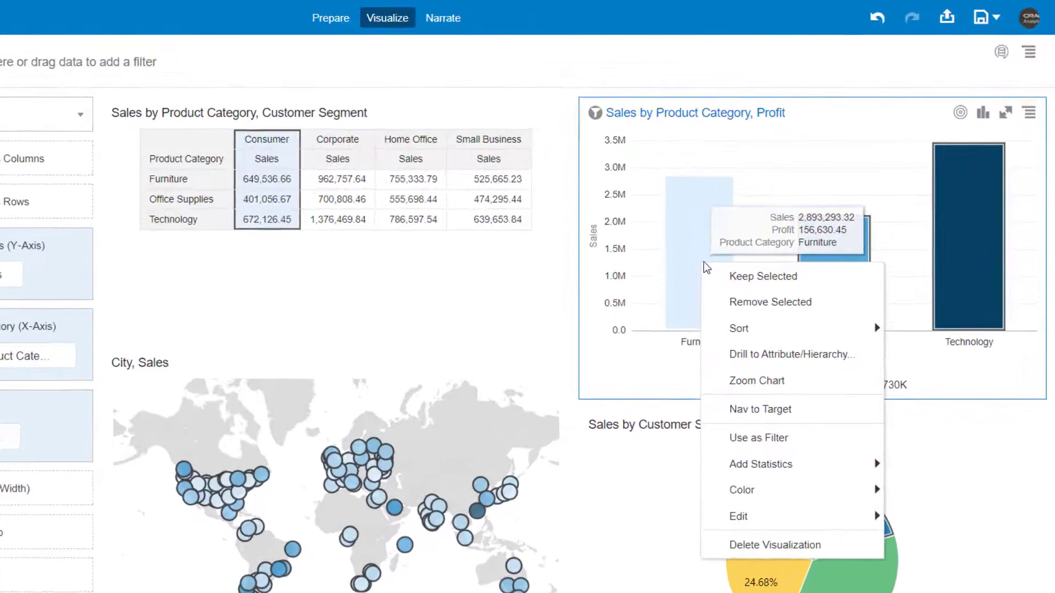
click(1029, 51)
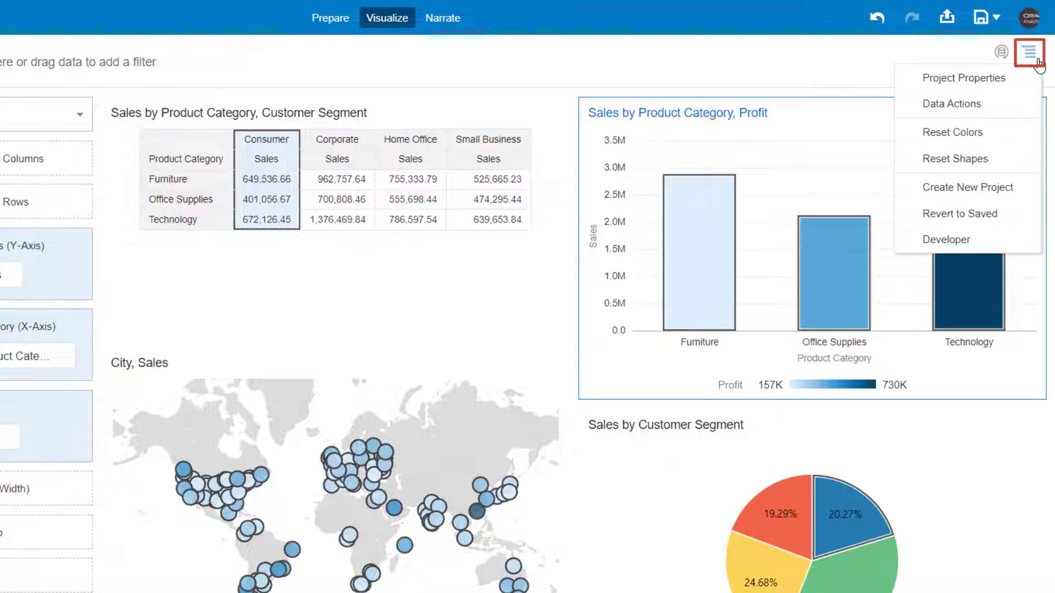
click(965, 104)
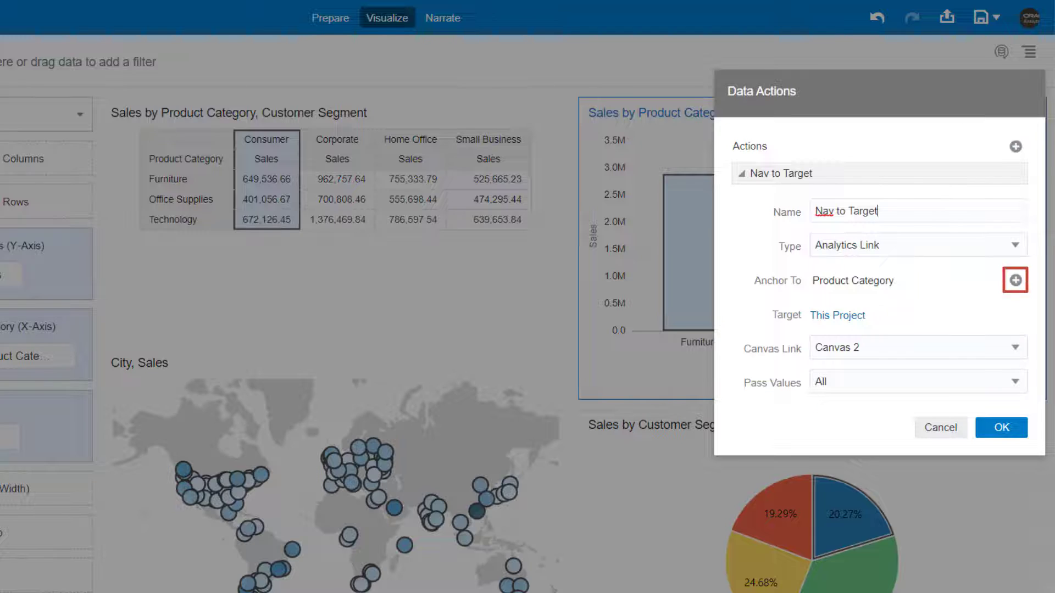
- Add Customer Segment as a second anchor for Nav to Target and save
click(1015, 280)
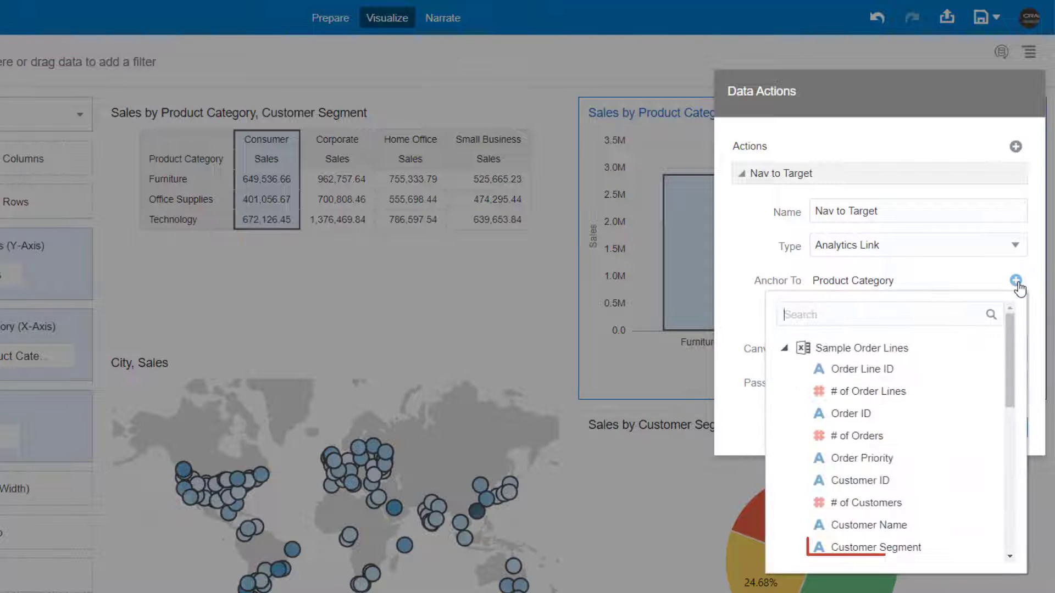
click(901, 547)
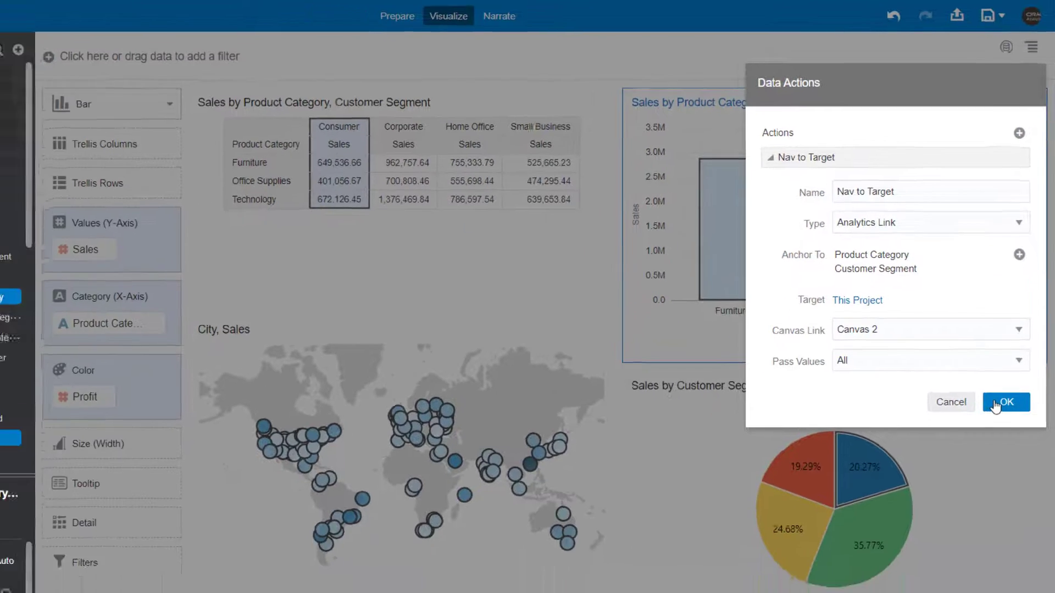
click(983, 443)
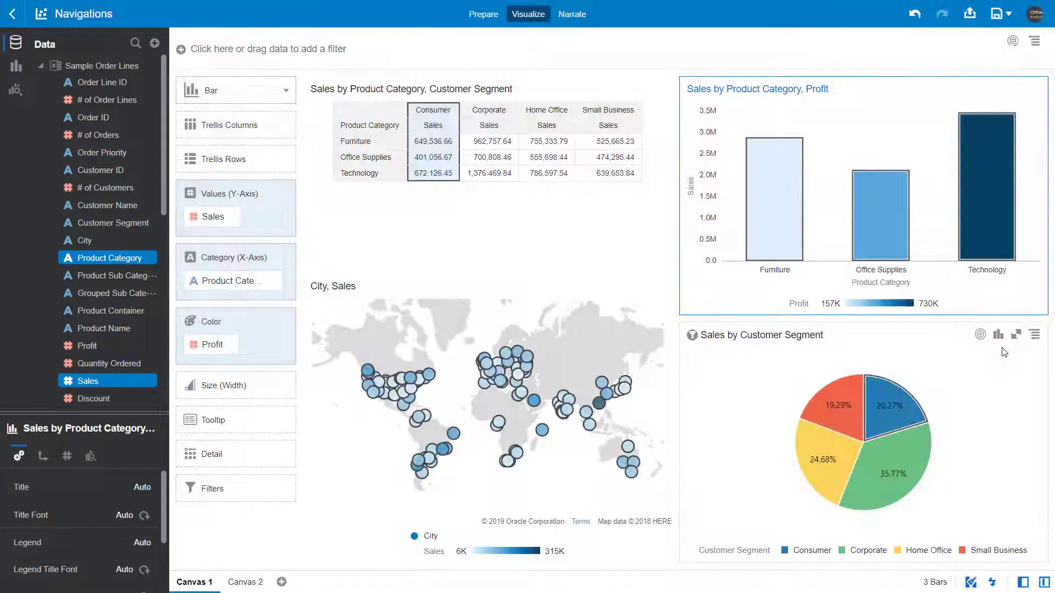
- Run Nav to Target from the Office Supplies/Home Office cell, then undo back to Canvas 1
right_click(791, 212)
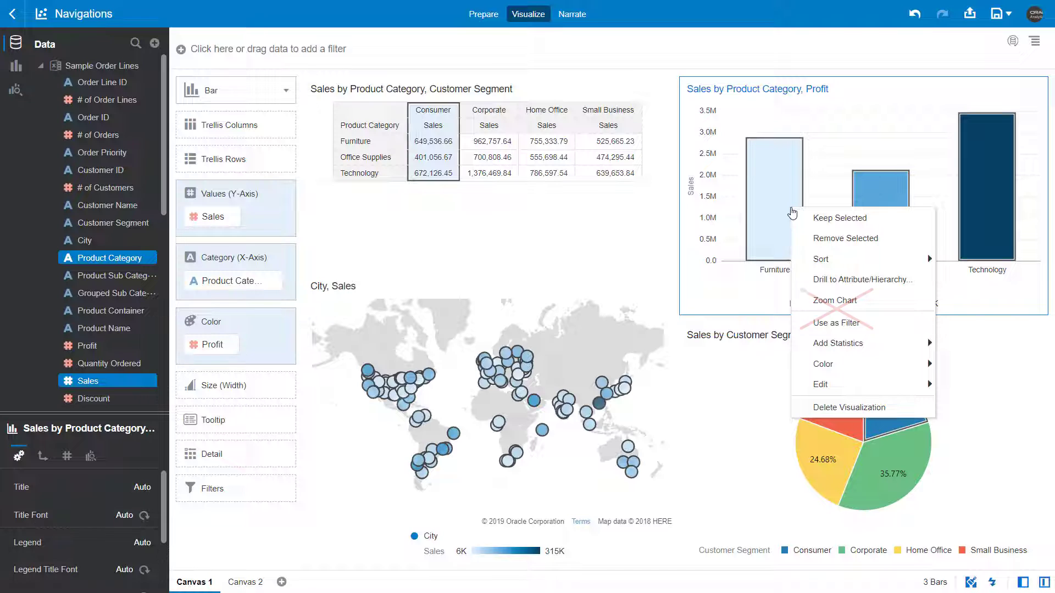
right_click(556, 158)
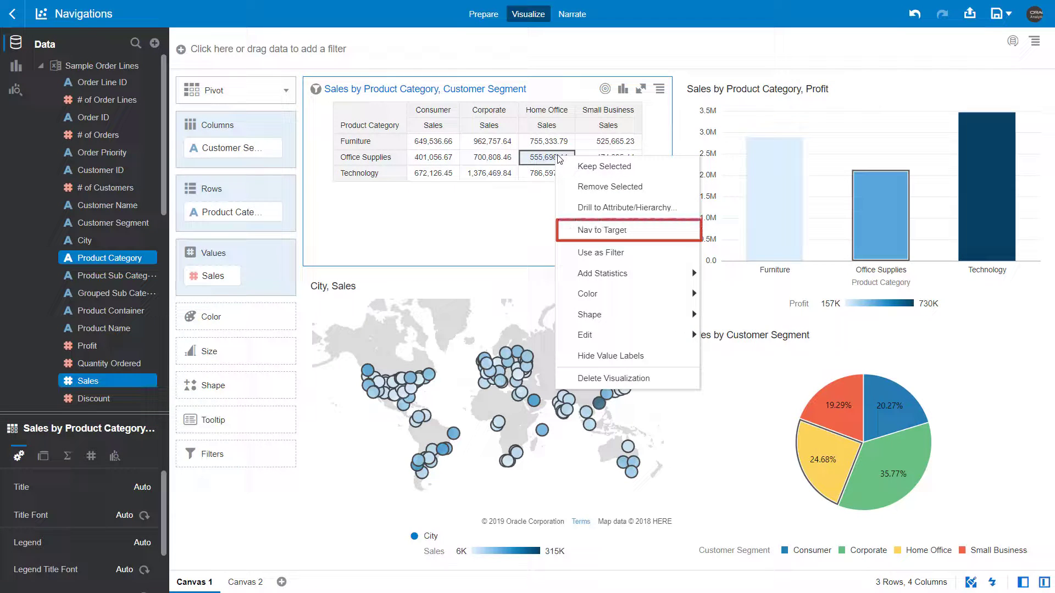
click(592, 228)
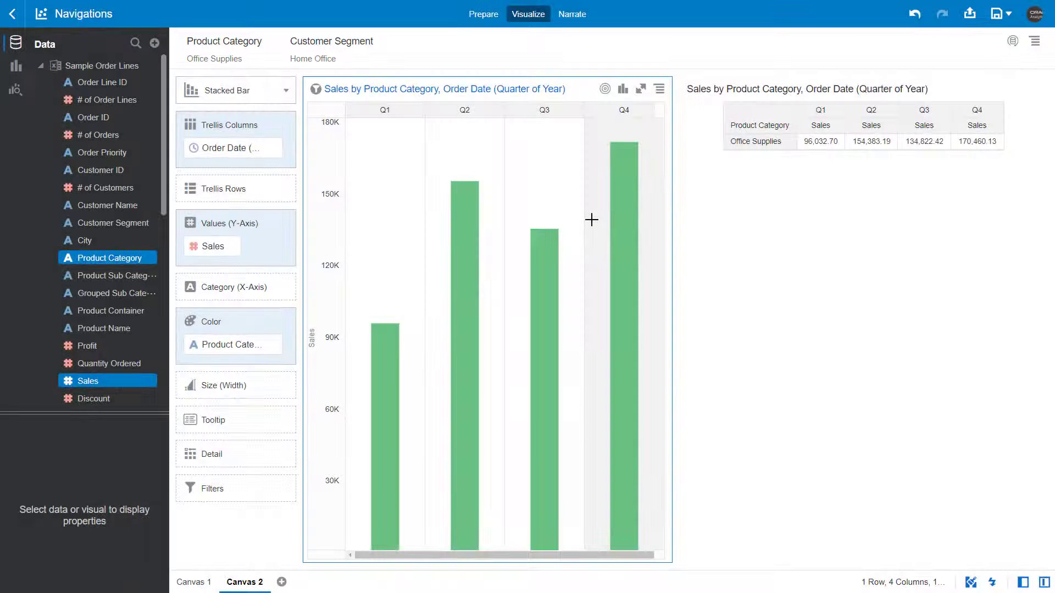
click(914, 15)
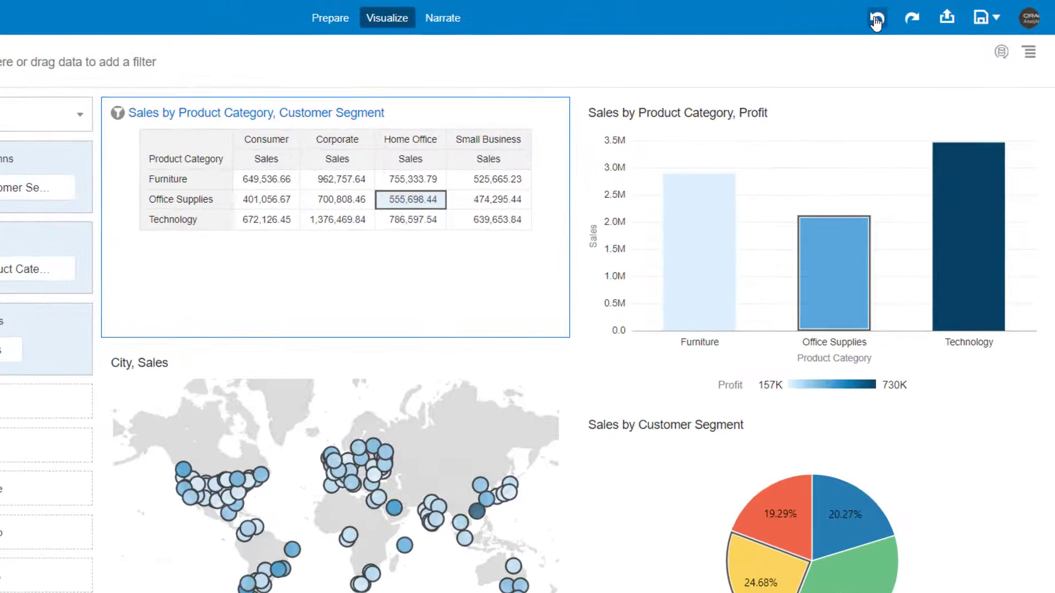
- Set Nav to Target's Pass Values to Anchor Data and save
click(1029, 54)
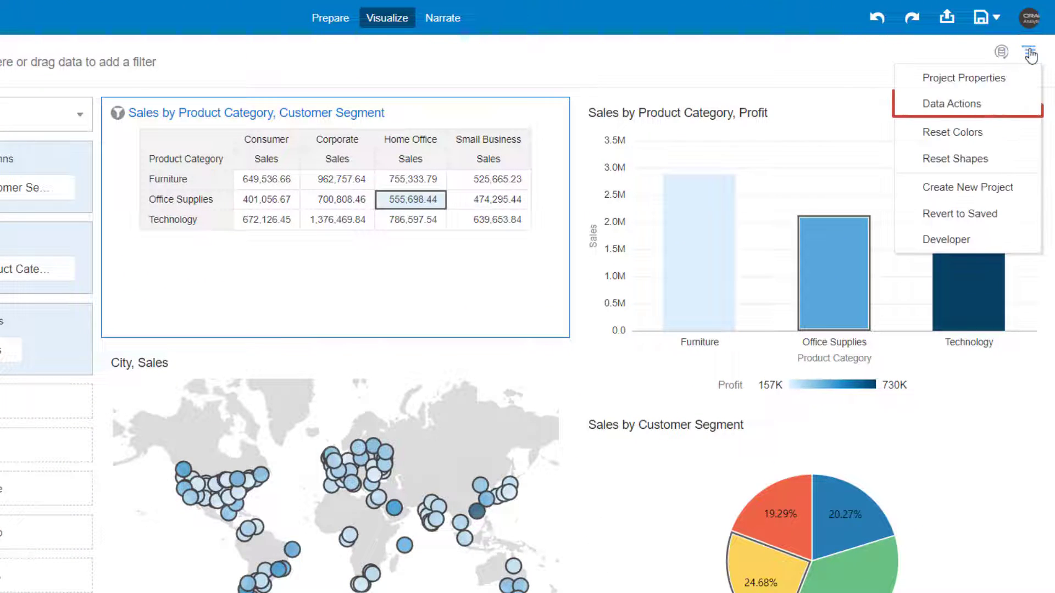
click(953, 103)
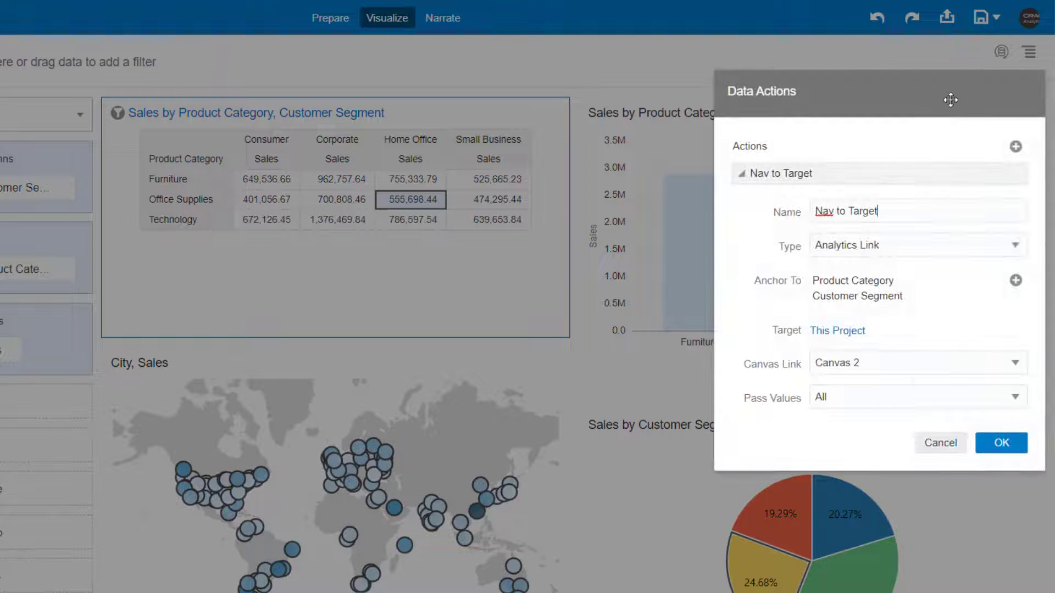
click(1014, 400)
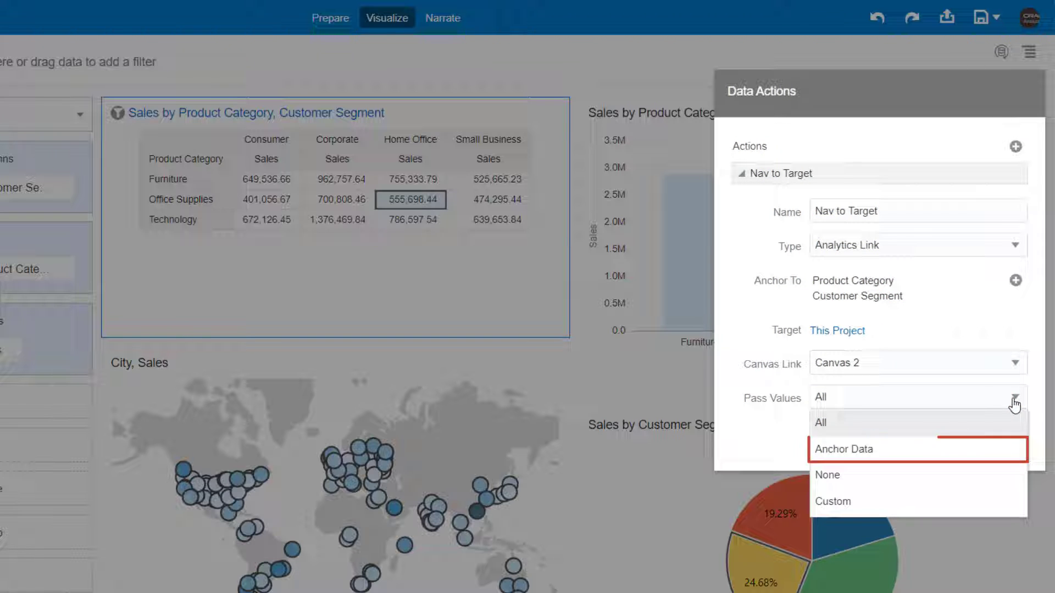
click(867, 448)
click(1013, 444)
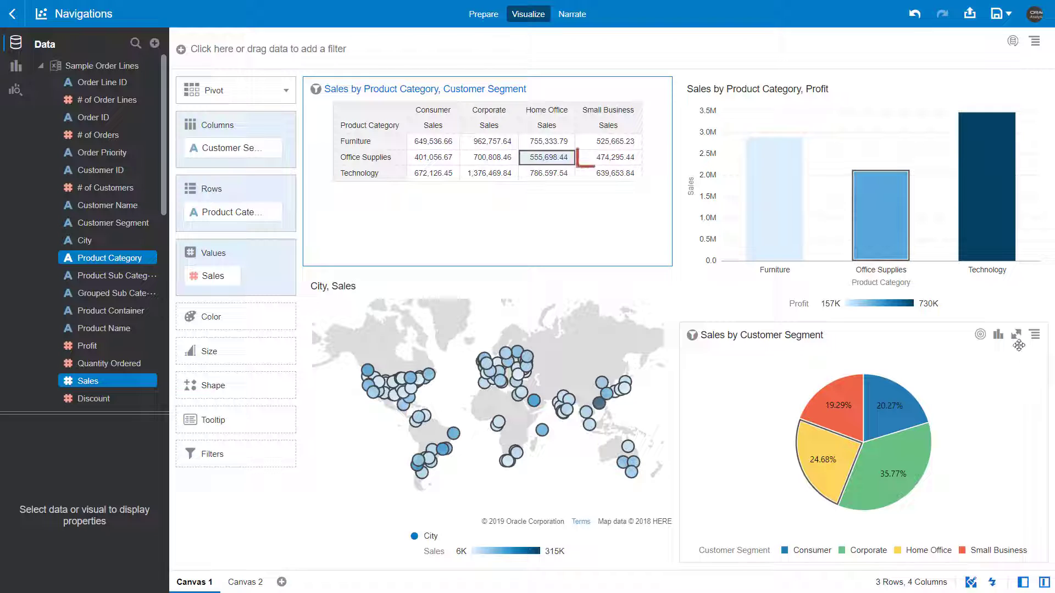
- Run Nav to Target from the Office Supplies/Small Business cell (474,295.44), then undo to Canvas 1
right_click(626, 160)
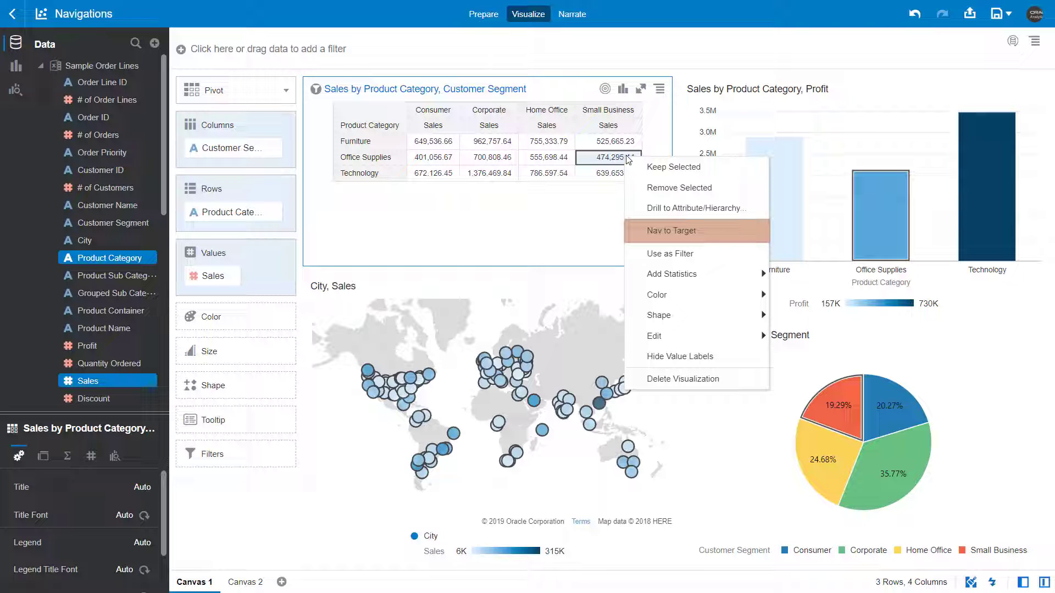
click(654, 236)
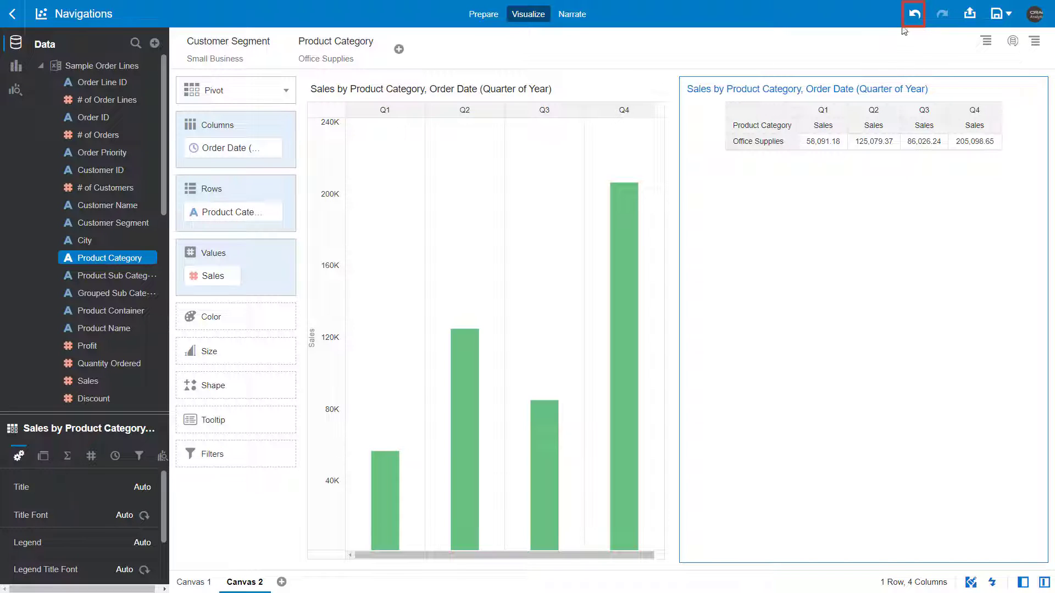
click(915, 16)
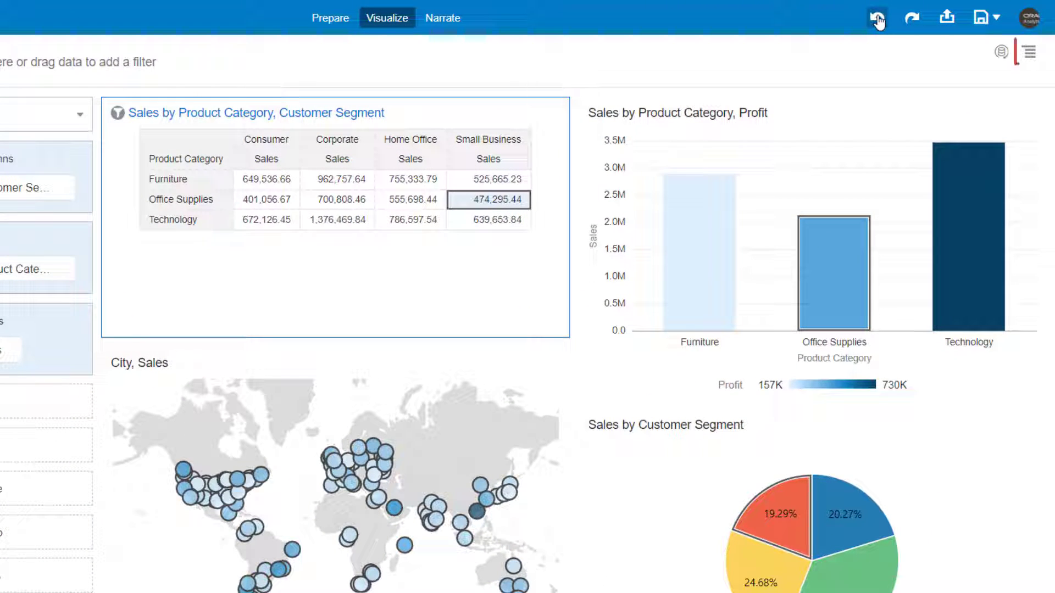
- Add a new project data action named 'Nav to URL'
click(1031, 52)
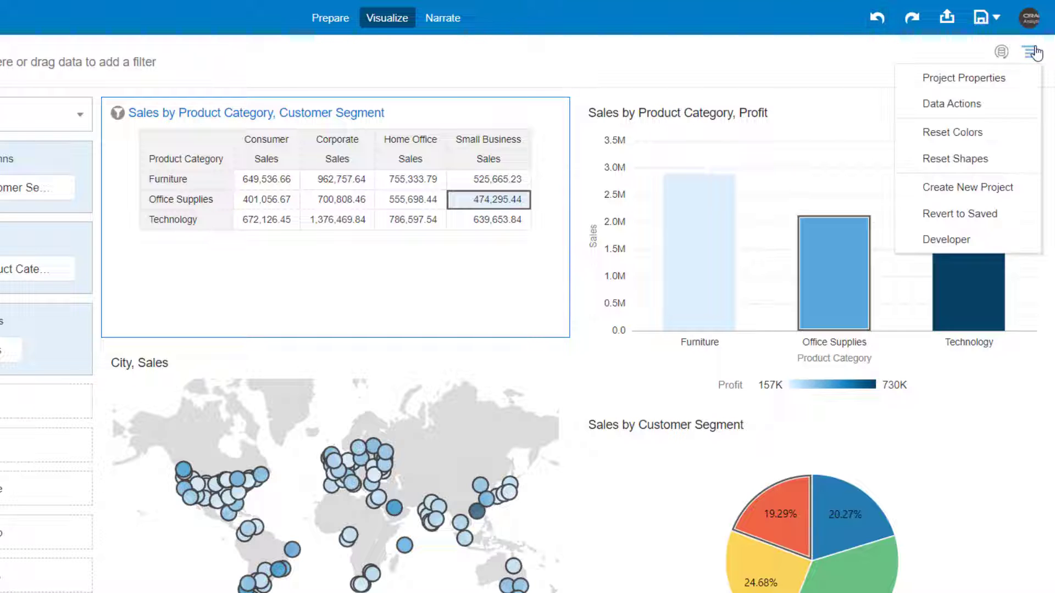
click(982, 104)
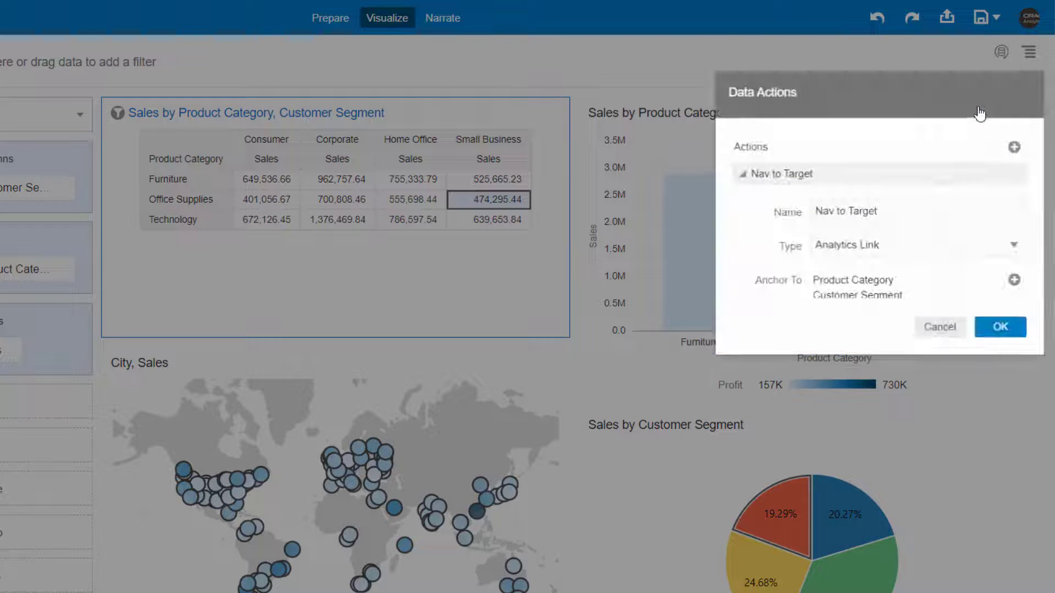
click(1014, 147)
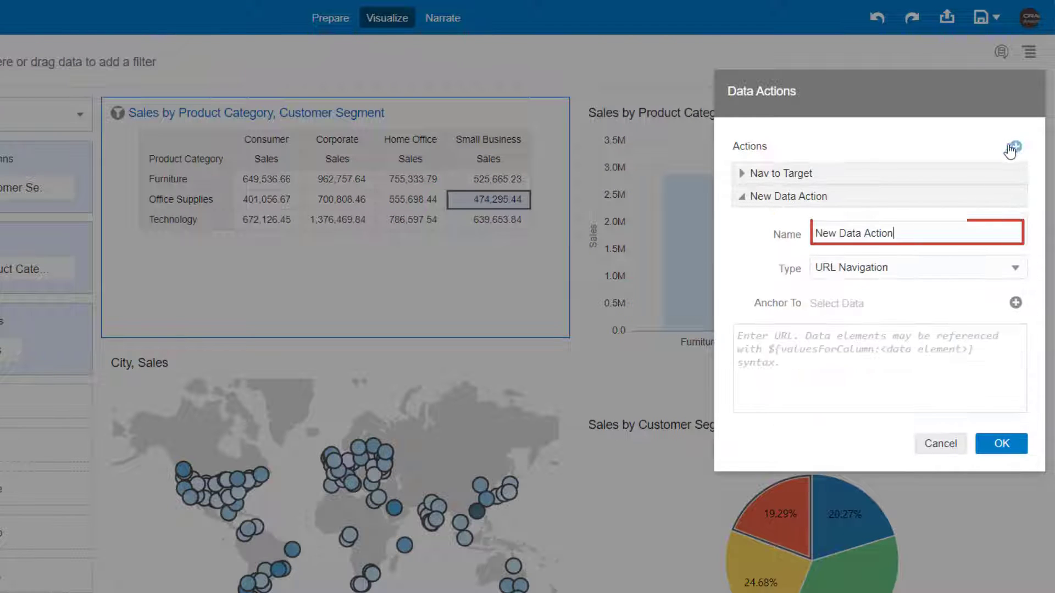
drag(901, 233, 813, 233)
text(Nav )
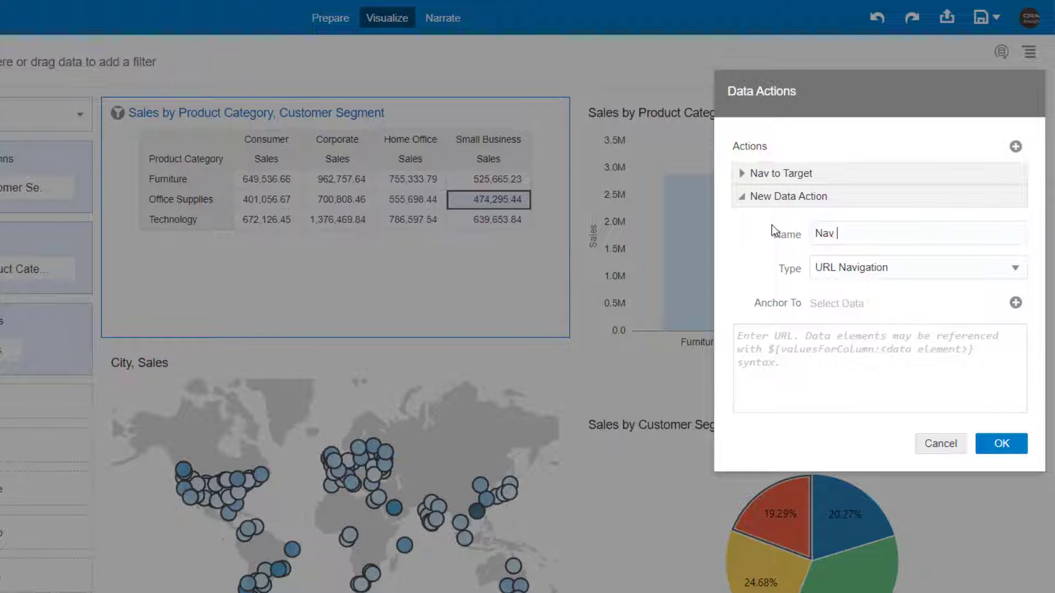
text(to URL)
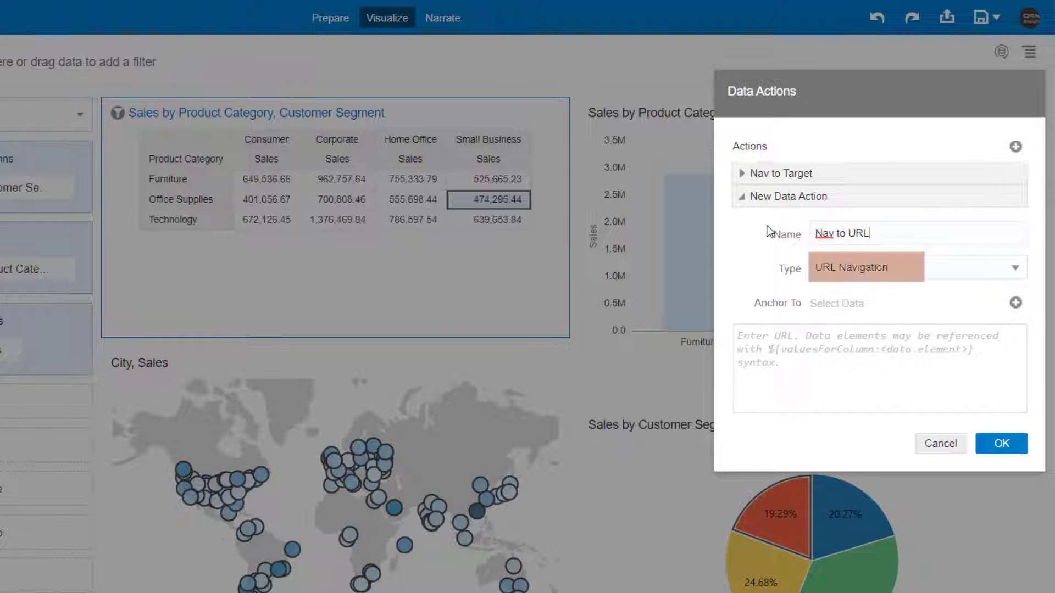
click(760, 358)
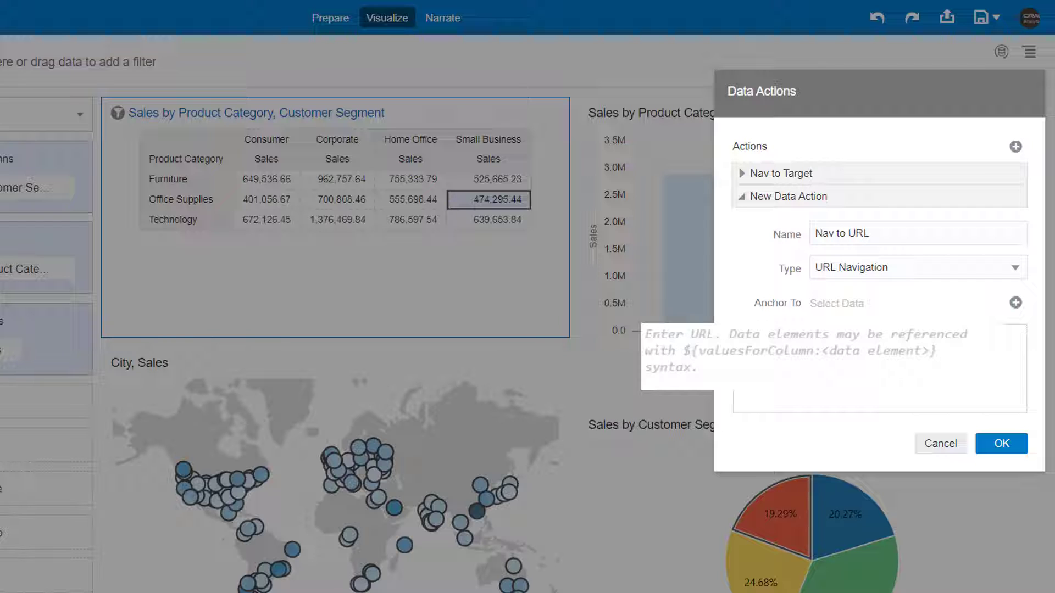
click(760, 346)
text(https://google.co.in/search? q=)
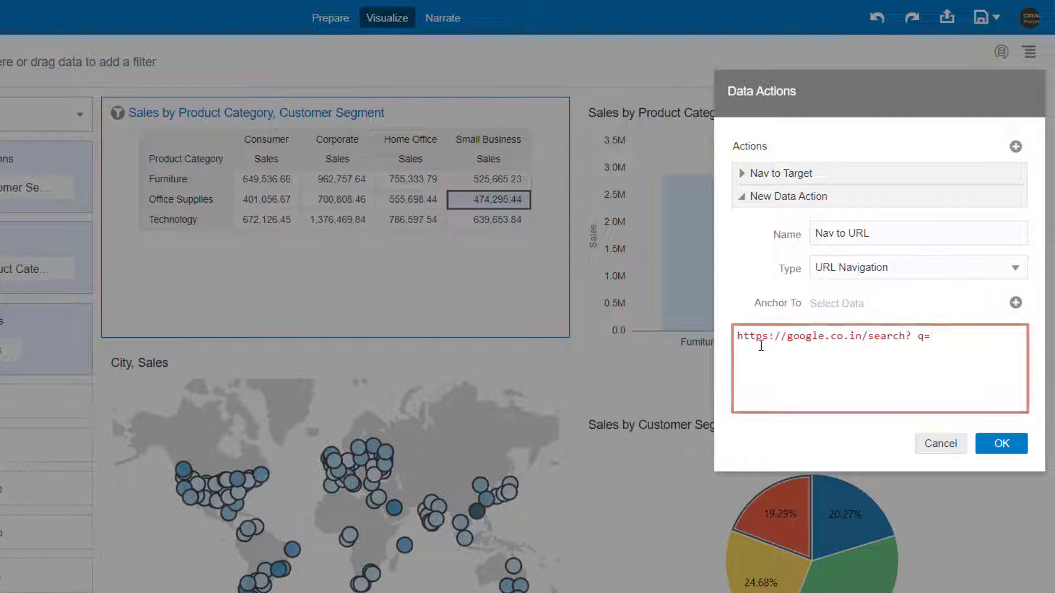
text(${va)
click(942, 353)
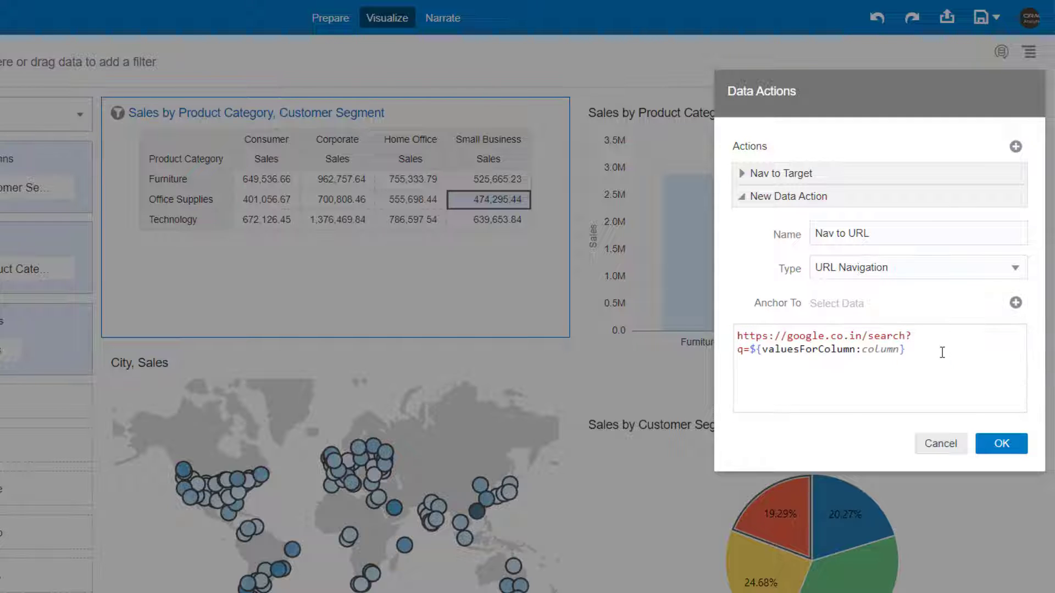
click(883, 350)
scroll(1040, 405, down, 5)
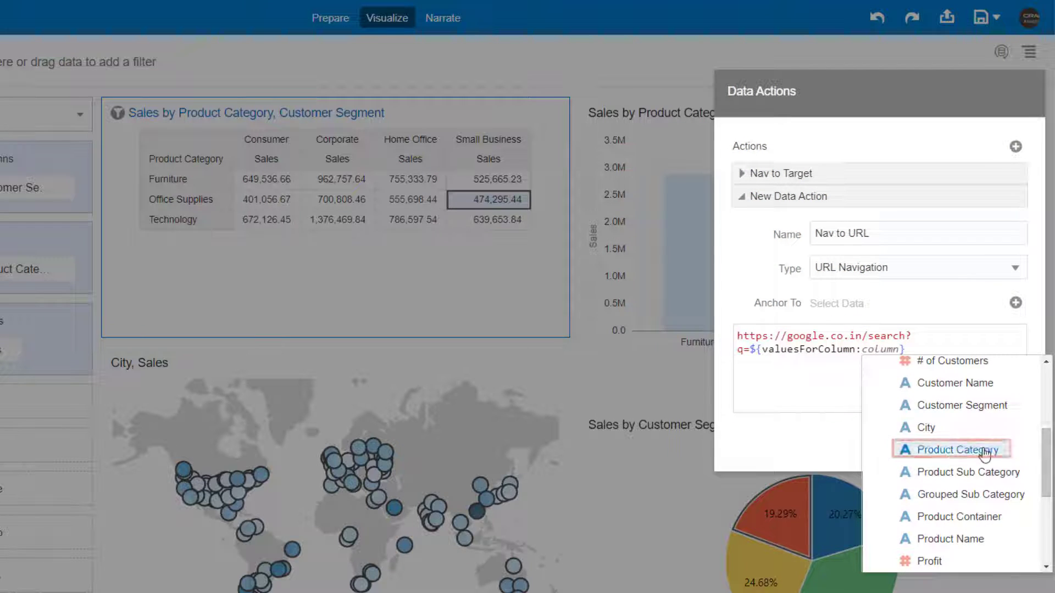
click(942, 448)
click(986, 447)
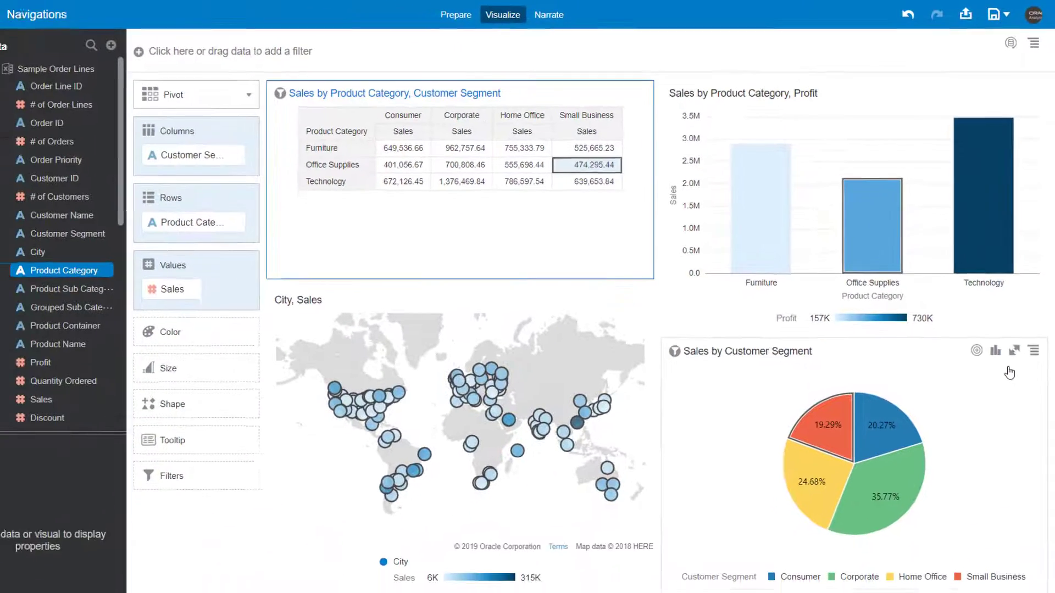
- Run Nav to URL from the Technology cell to search Google for Technology
click(400, 186)
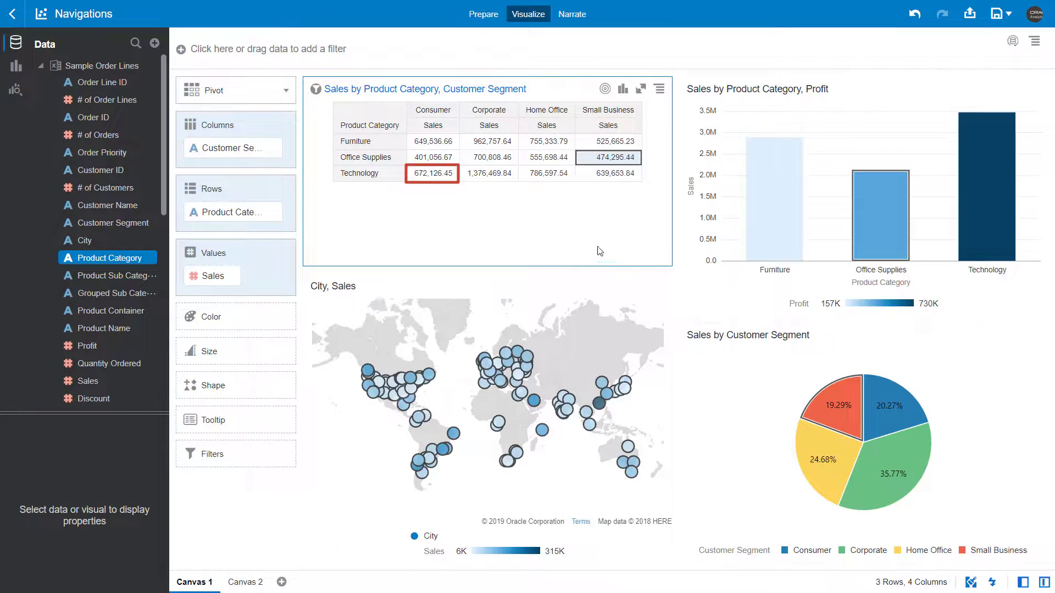
right_click(429, 178)
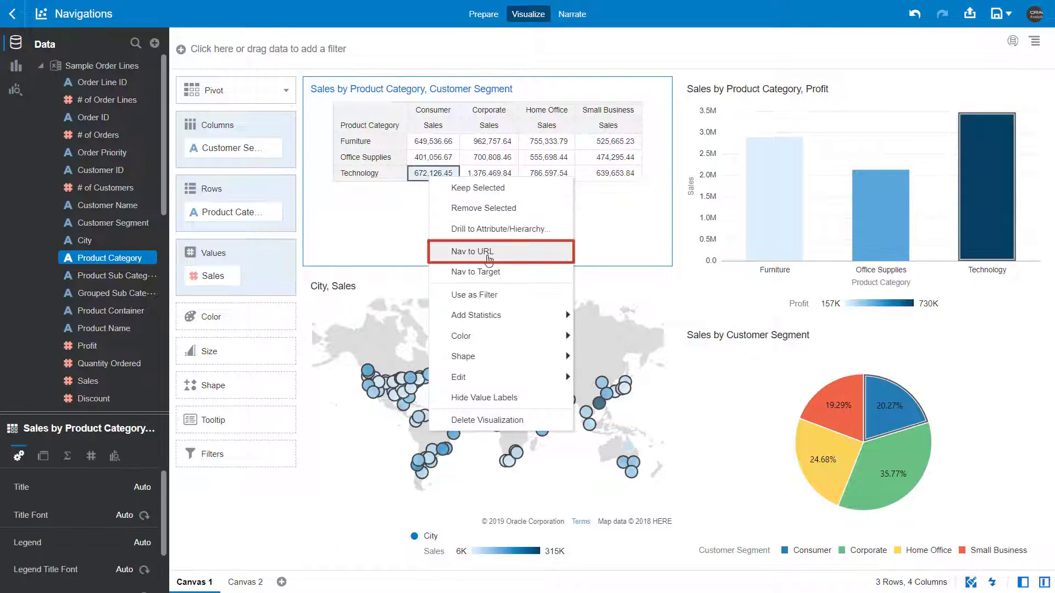
click(489, 254)
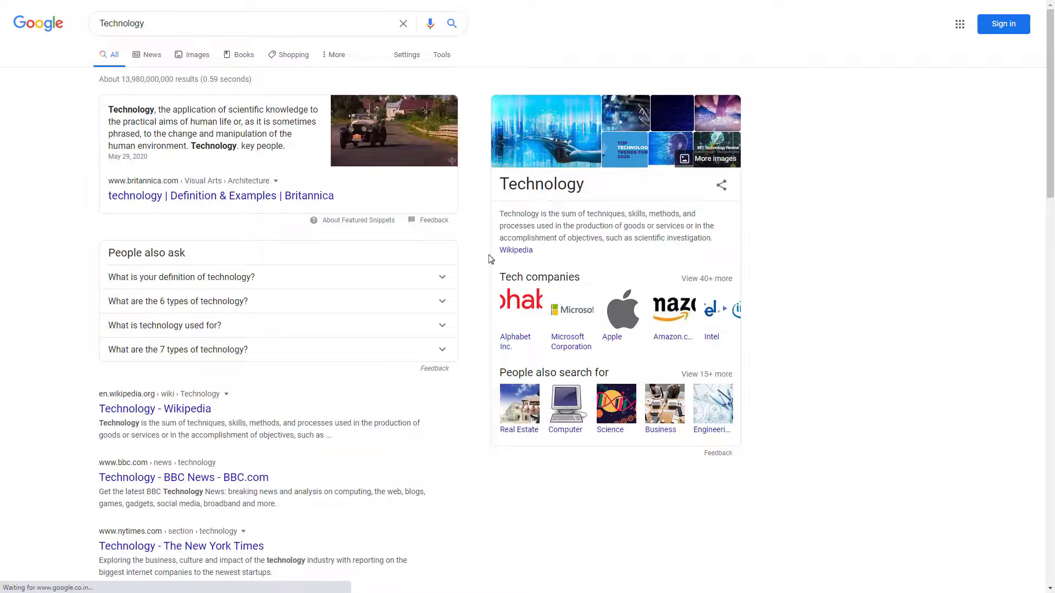